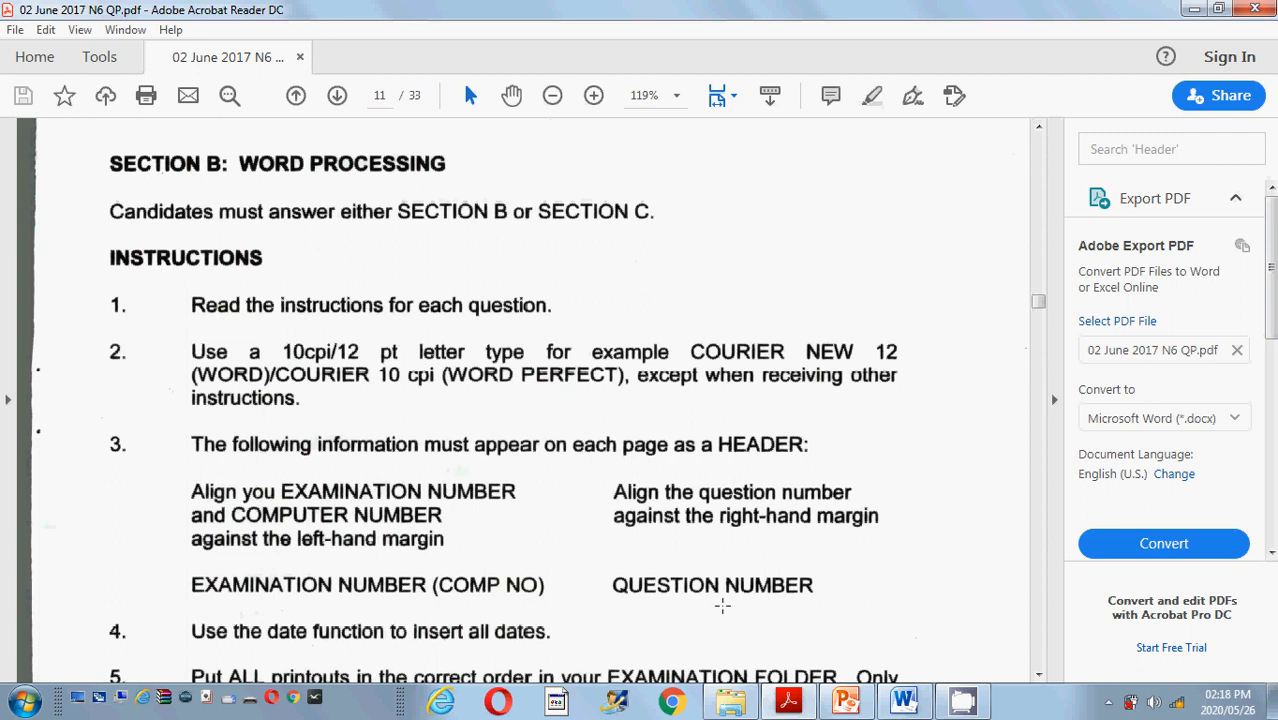
- Read through the Section B instructions and the first six Question 5 tasks in the exam paper
{"action": "left_click", "coordinate": [1040, 675]}
{"action": "left_click", "coordinate": [1040, 675]}
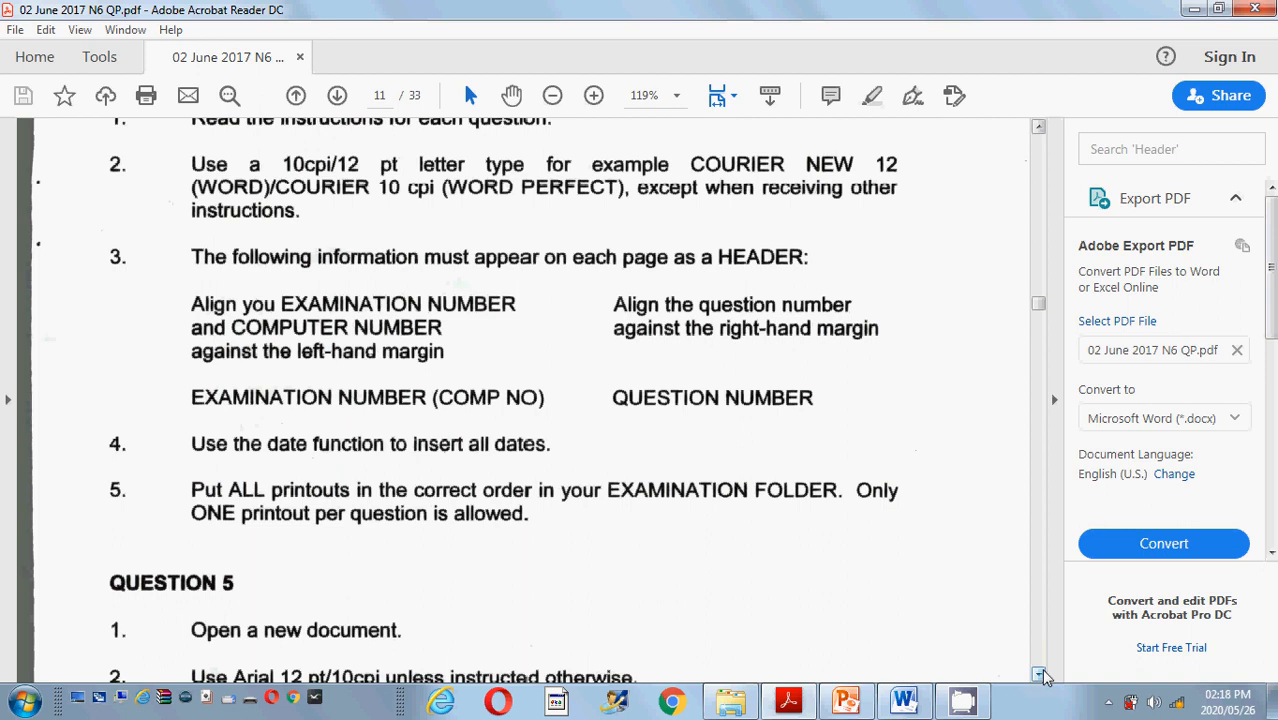
{"action": "left_click", "coordinate": [1041, 673]}
{"action": "left_click", "coordinate": [1041, 673]}
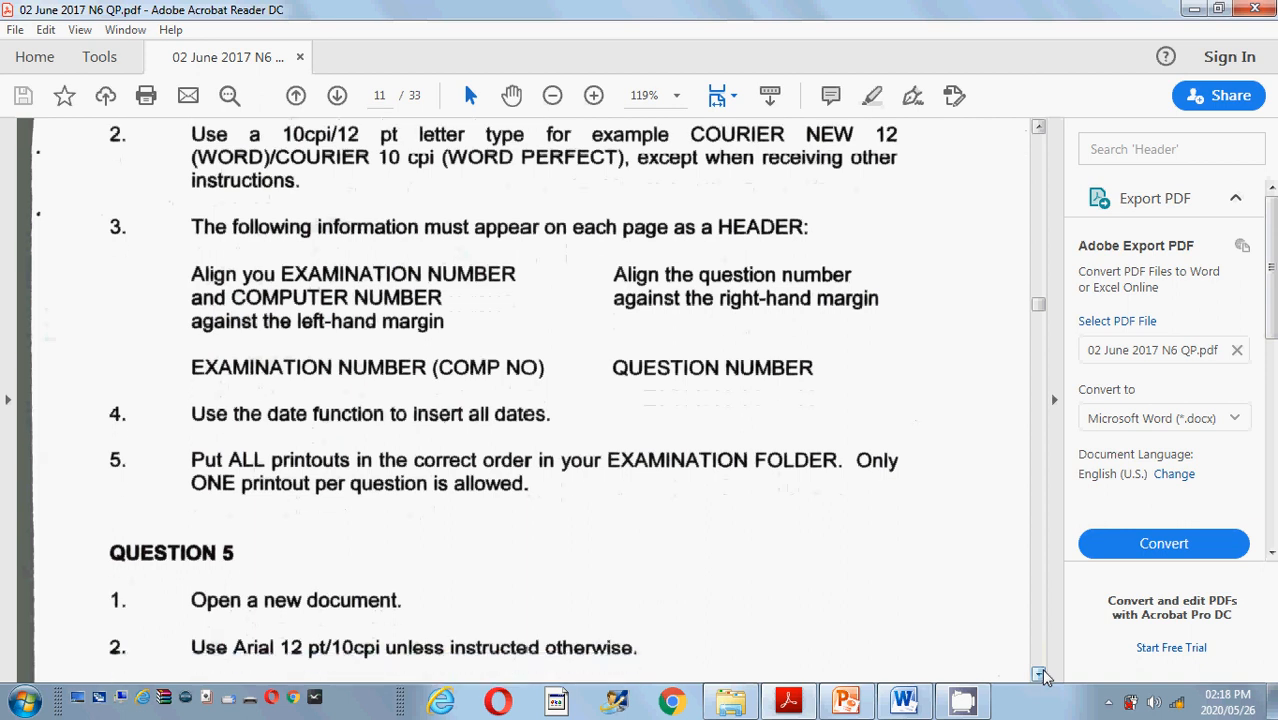
{"action": "left_click", "coordinate": [1041, 675]}
{"action": "left_click", "coordinate": [1041, 675]}
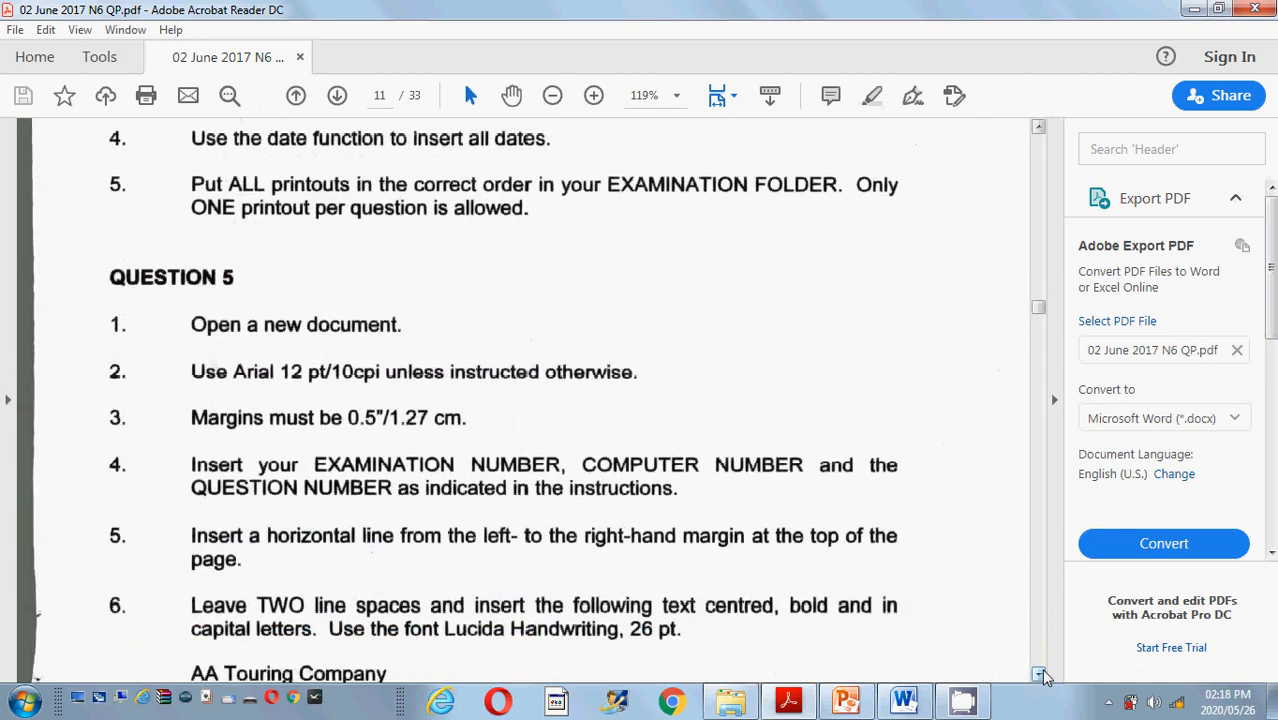
{"action": "left_click", "coordinate": [1041, 675]}
{"action": "left_click", "coordinate": [1041, 675]}
{"action": "left_click", "coordinate": [1041, 675]}
{"action": "left_click", "coordinate": [1041, 675]}
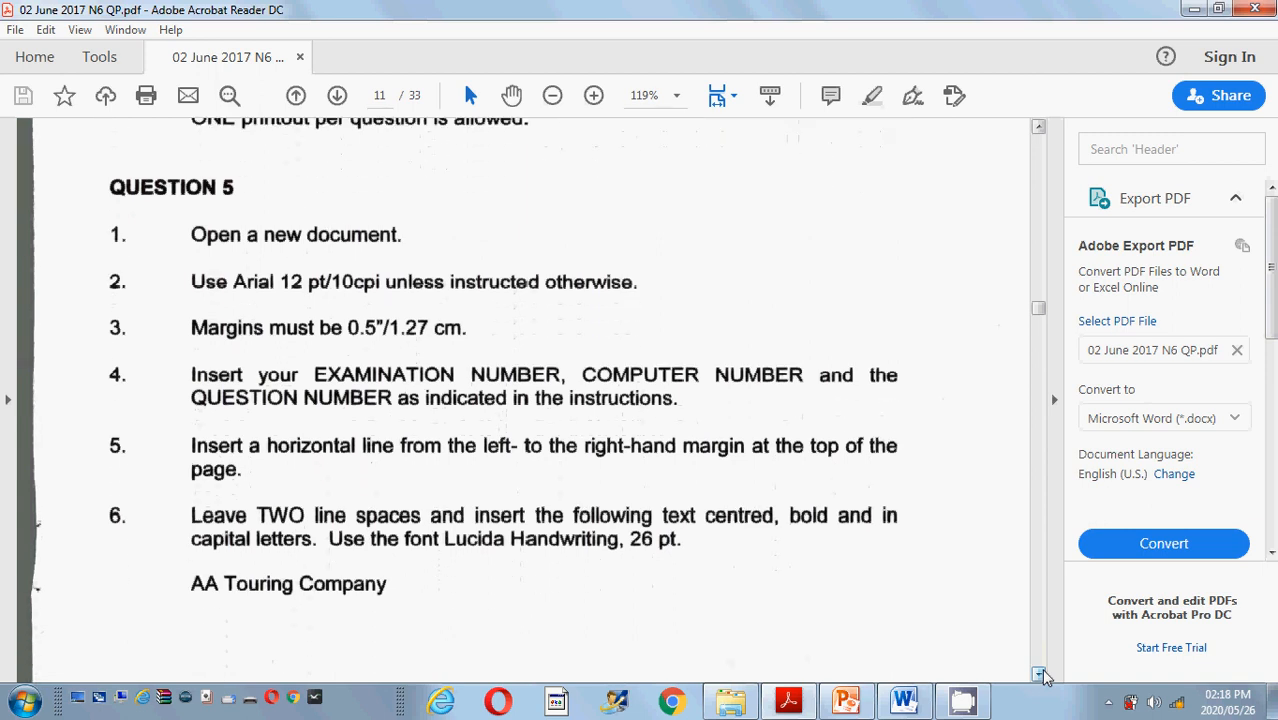
{"action": "left_click", "coordinate": [1041, 675]}
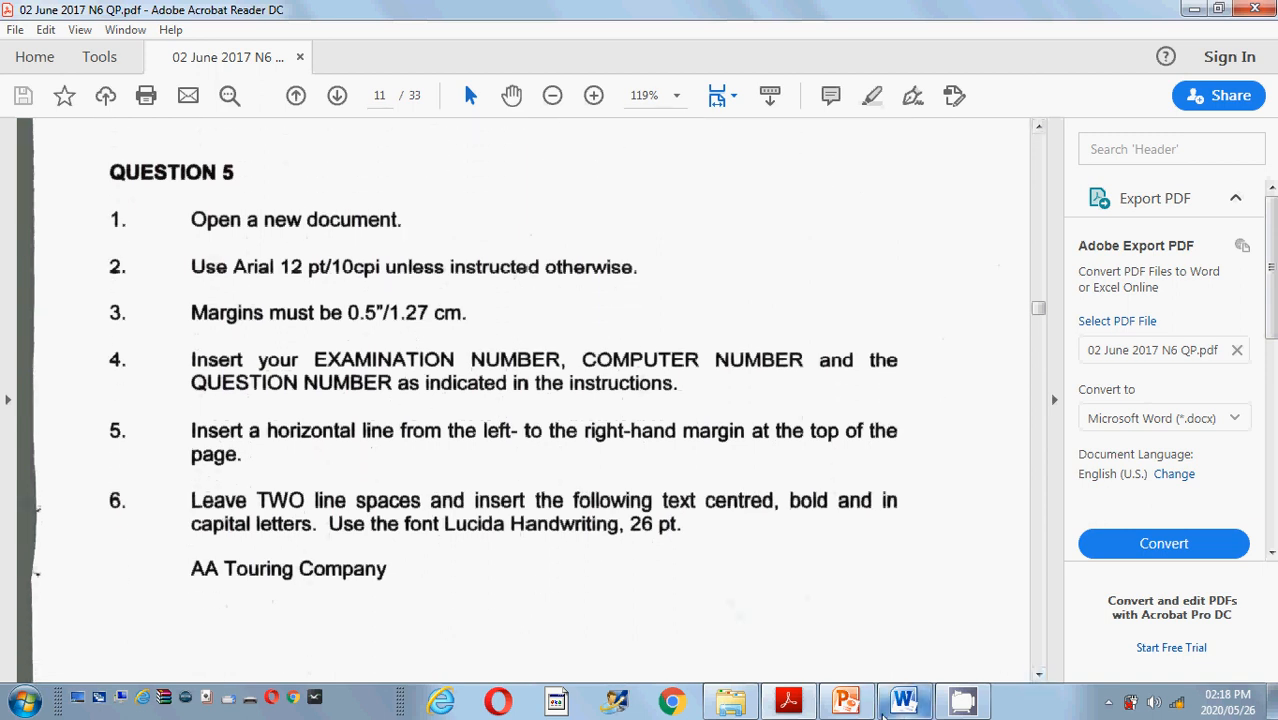
- Switch to the blank document in Word and set its font to Arial
{"action": "mouse_move", "coordinate": [897, 712]}
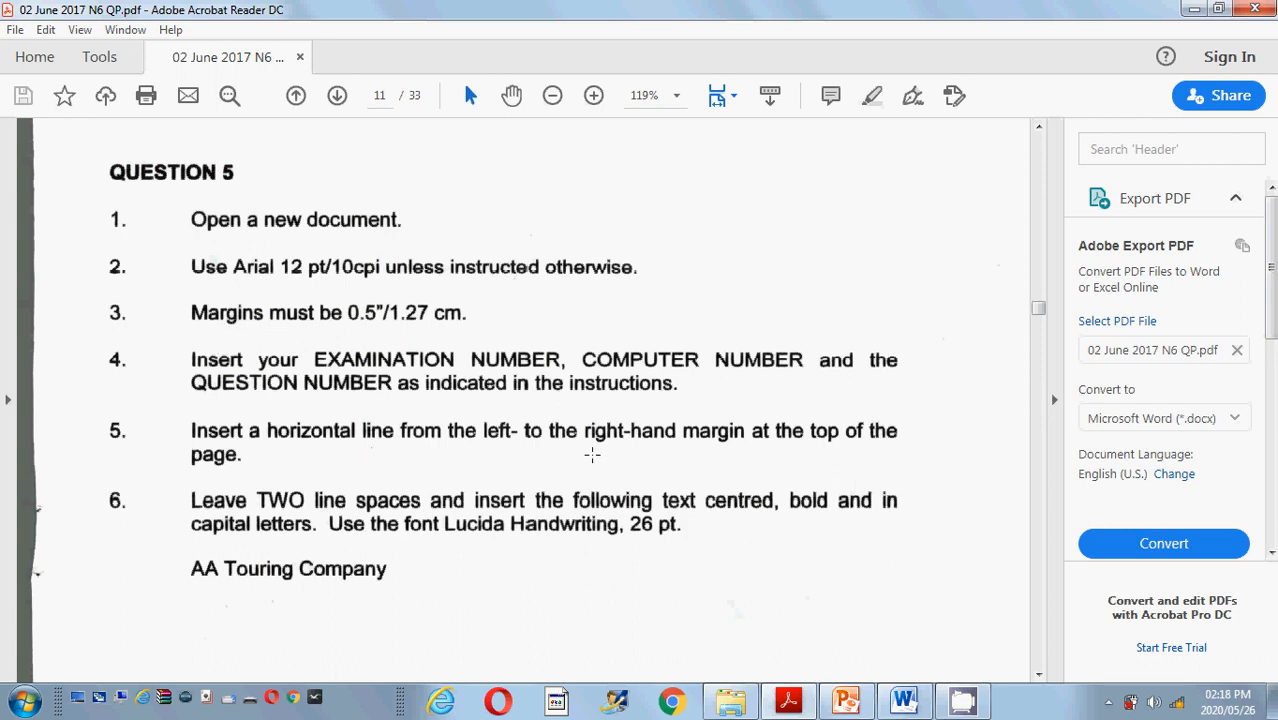
{"action": "left_click", "coordinate": [908, 704]}
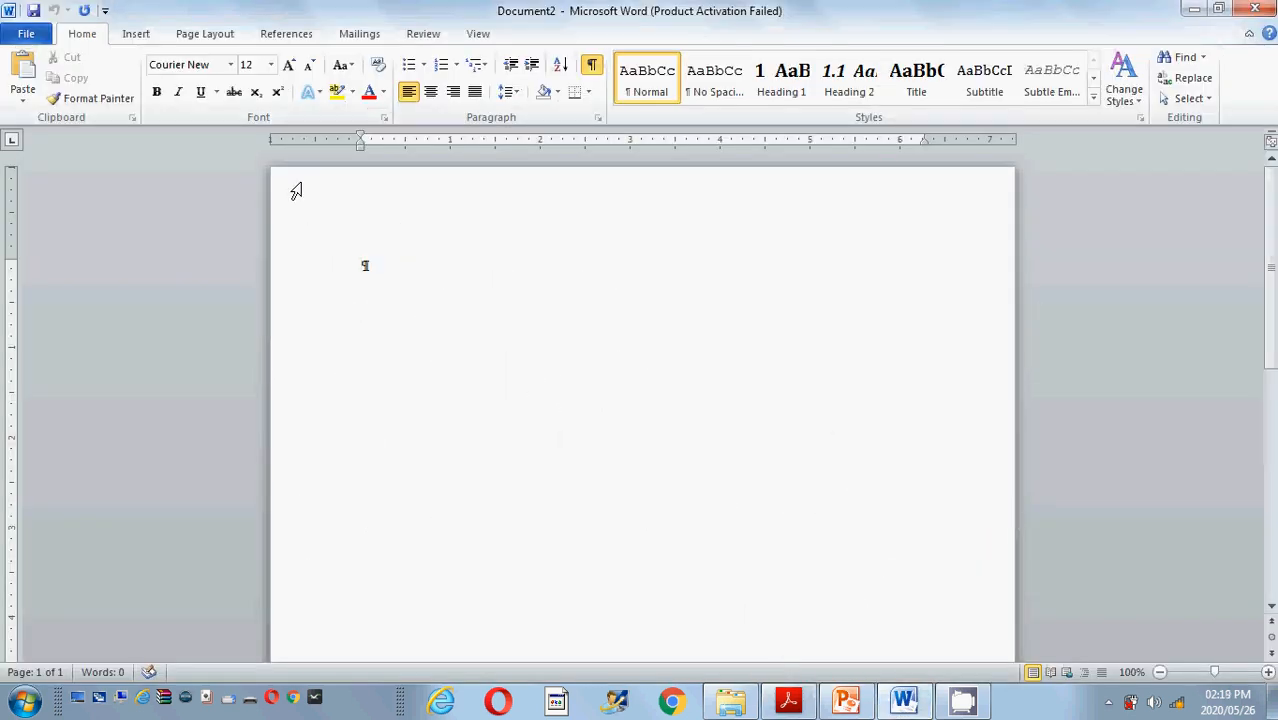
{"action": "left_click", "coordinate": [231, 65]}
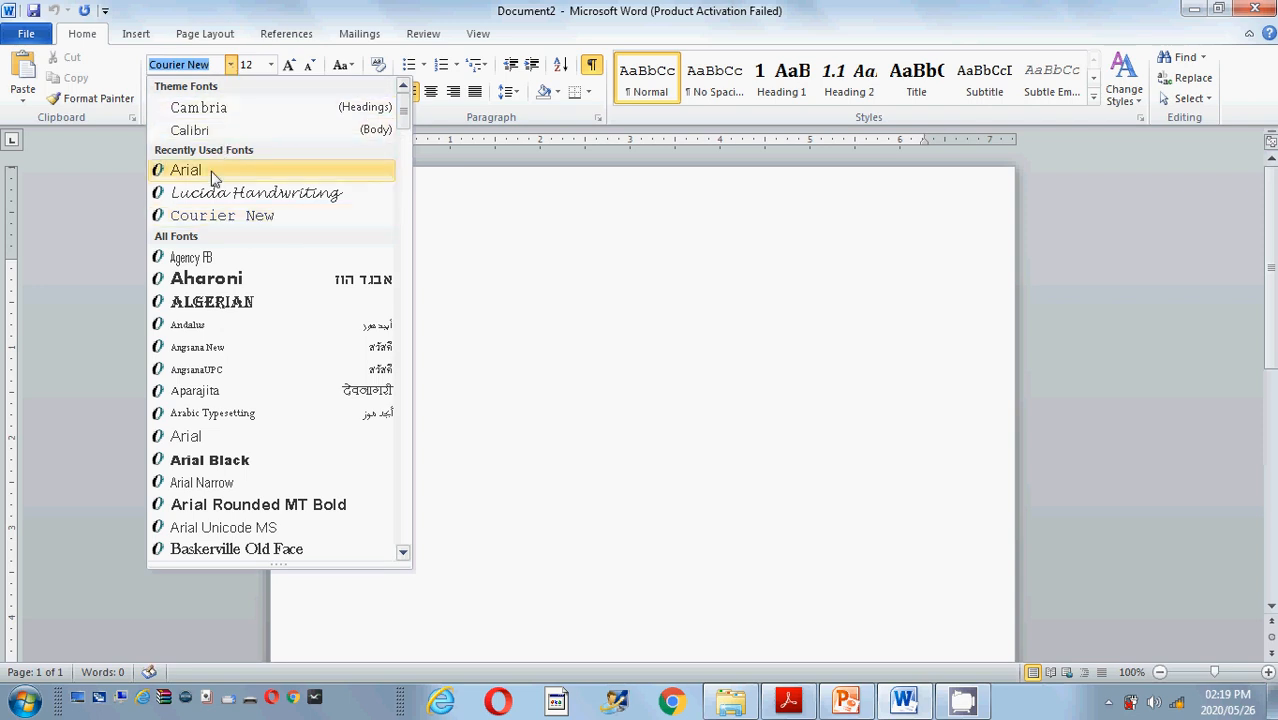
{"action": "type", "text": "Arial"}
{"action": "left_click", "coordinate": [211, 172]}
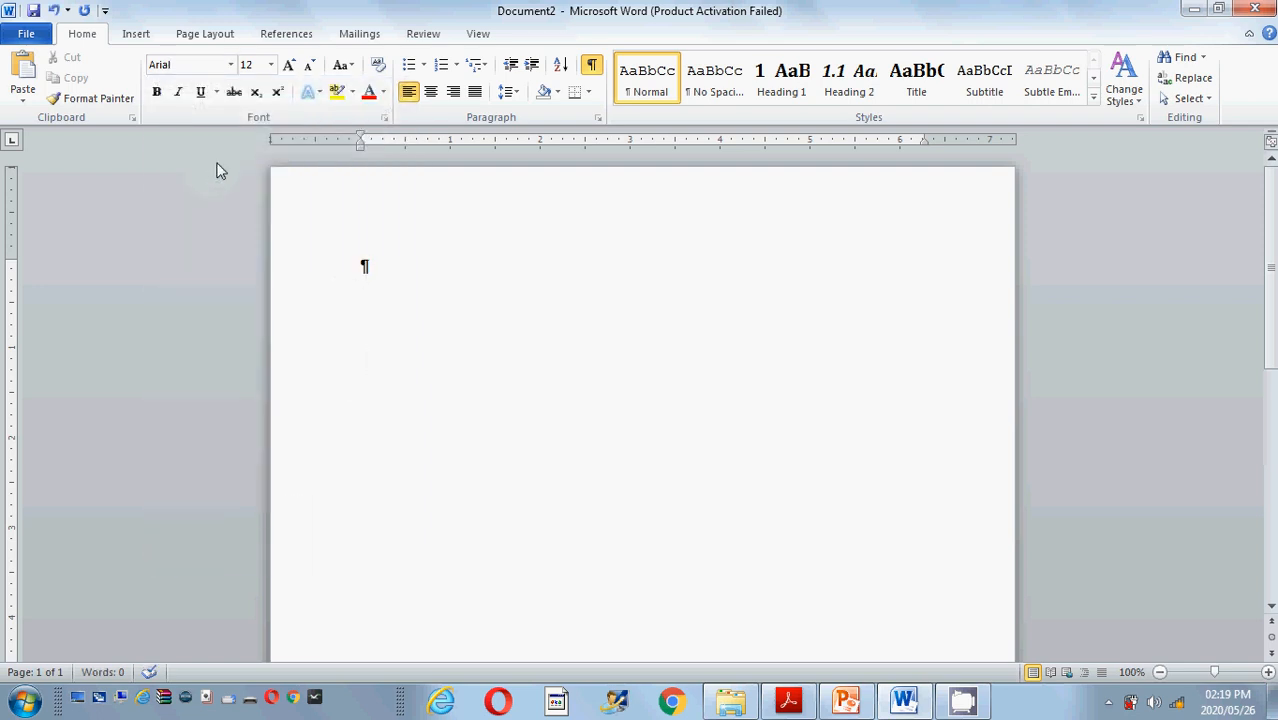
- Apply the Narrow page margins of 0.5" on all sides
{"action": "left_click", "coordinate": [205, 34]}
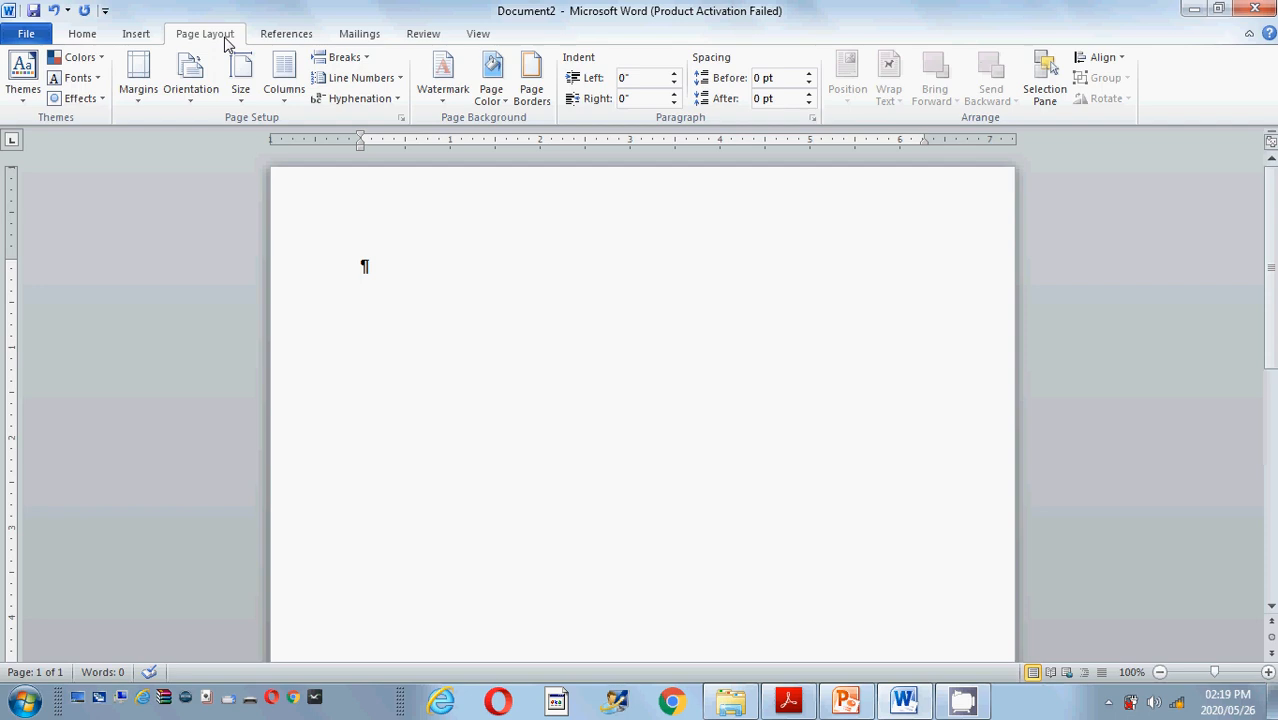
{"action": "left_click", "coordinate": [140, 85]}
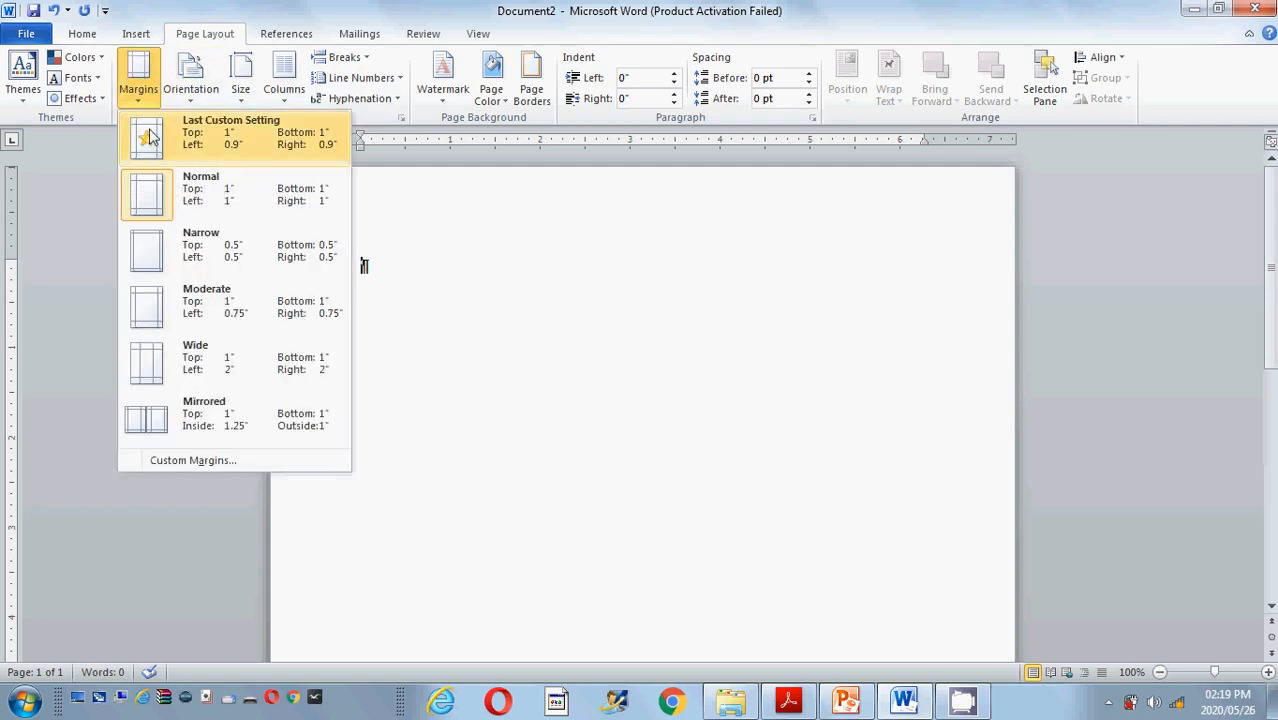
{"action": "left_click", "coordinate": [202, 262]}
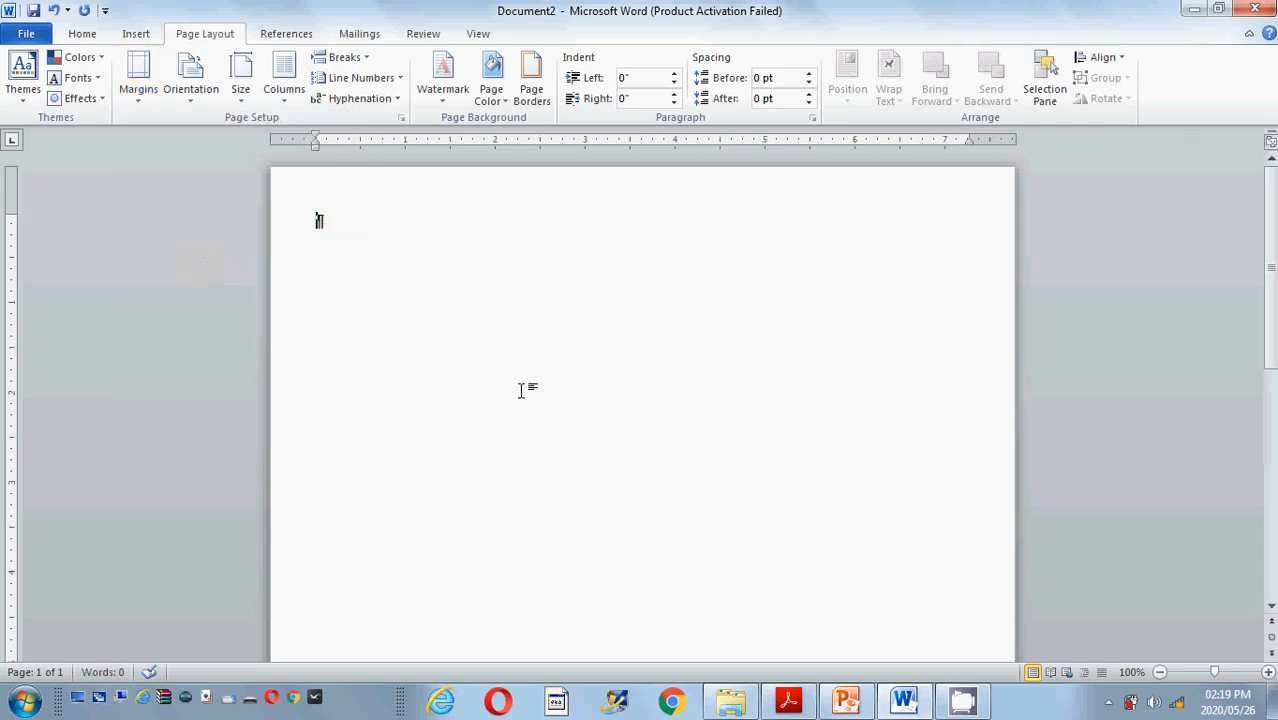
- Check the header layout instructions in the exam paper in Adobe Reader, and open the Word document's page header for editing
{"action": "left_click", "coordinate": [789, 702]}
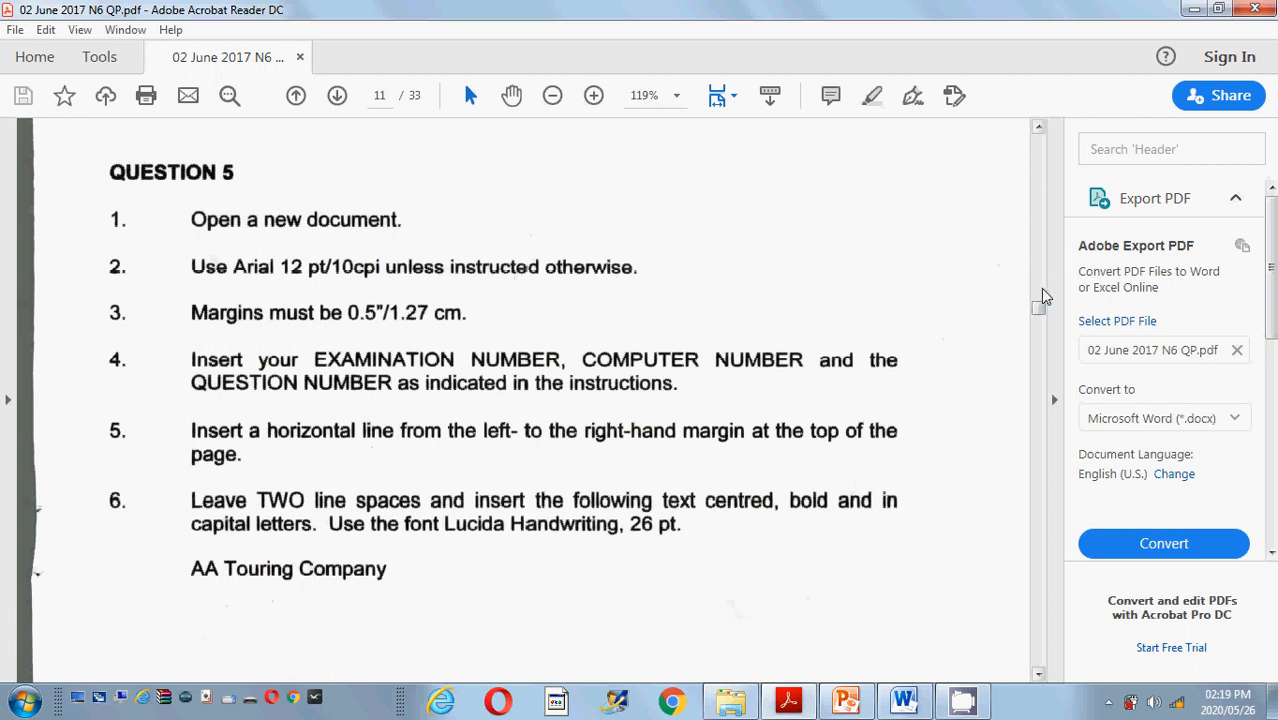
{"action": "scroll", "coordinate": [1040, 310], "scroll_direction": "up", "scroll_amount": 1}
{"action": "scroll", "coordinate": [1040, 312], "scroll_direction": "up", "scroll_amount": 6}
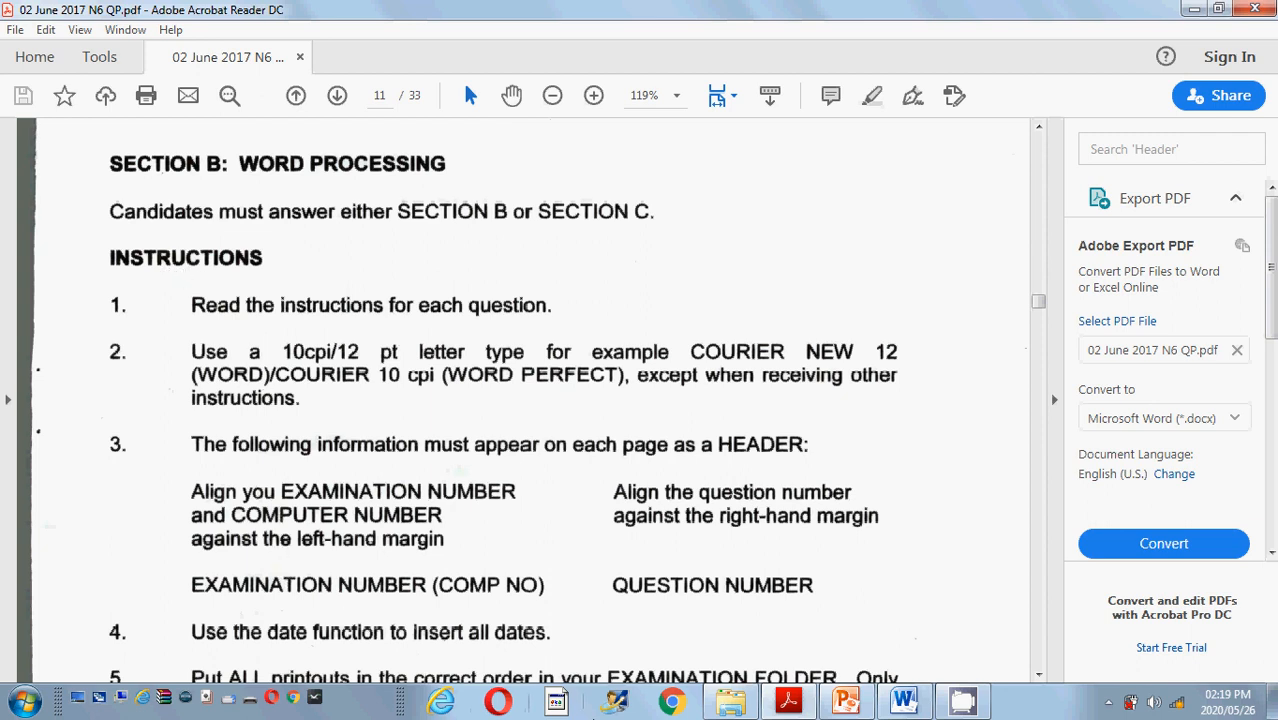
{"action": "mouse_move", "coordinate": [900, 705]}
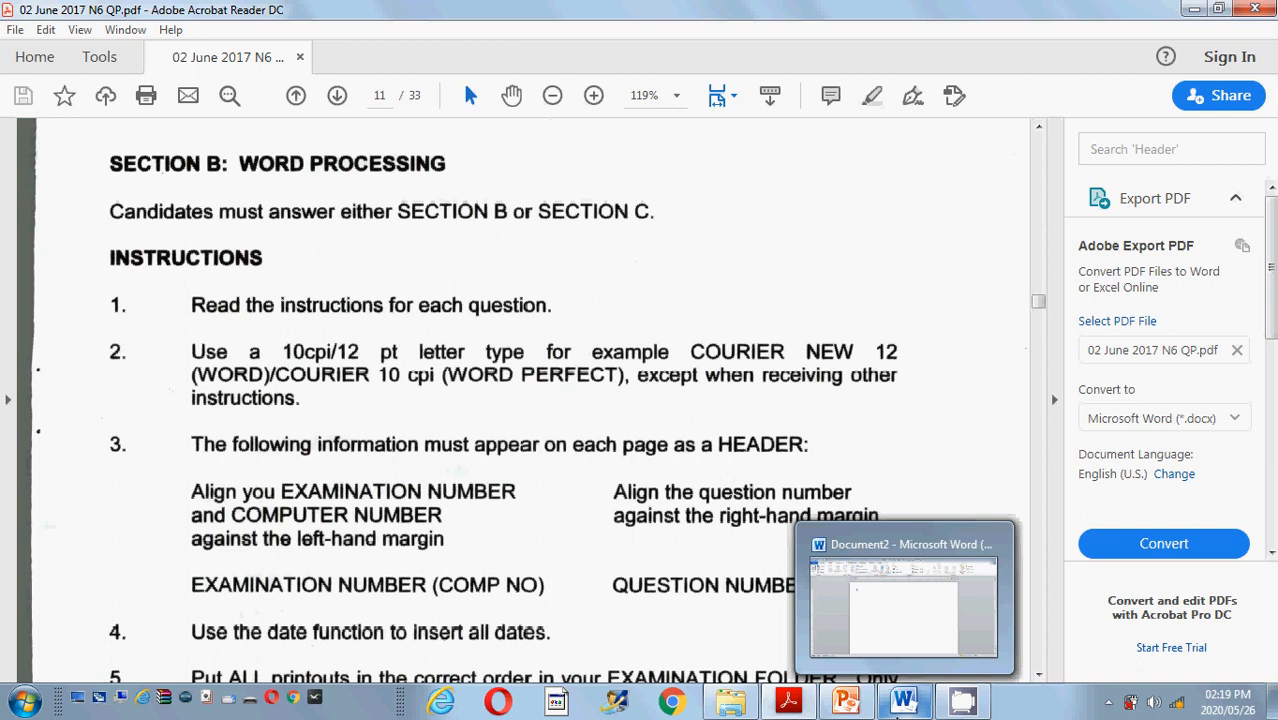
{"action": "left_click", "coordinate": [885, 650]}
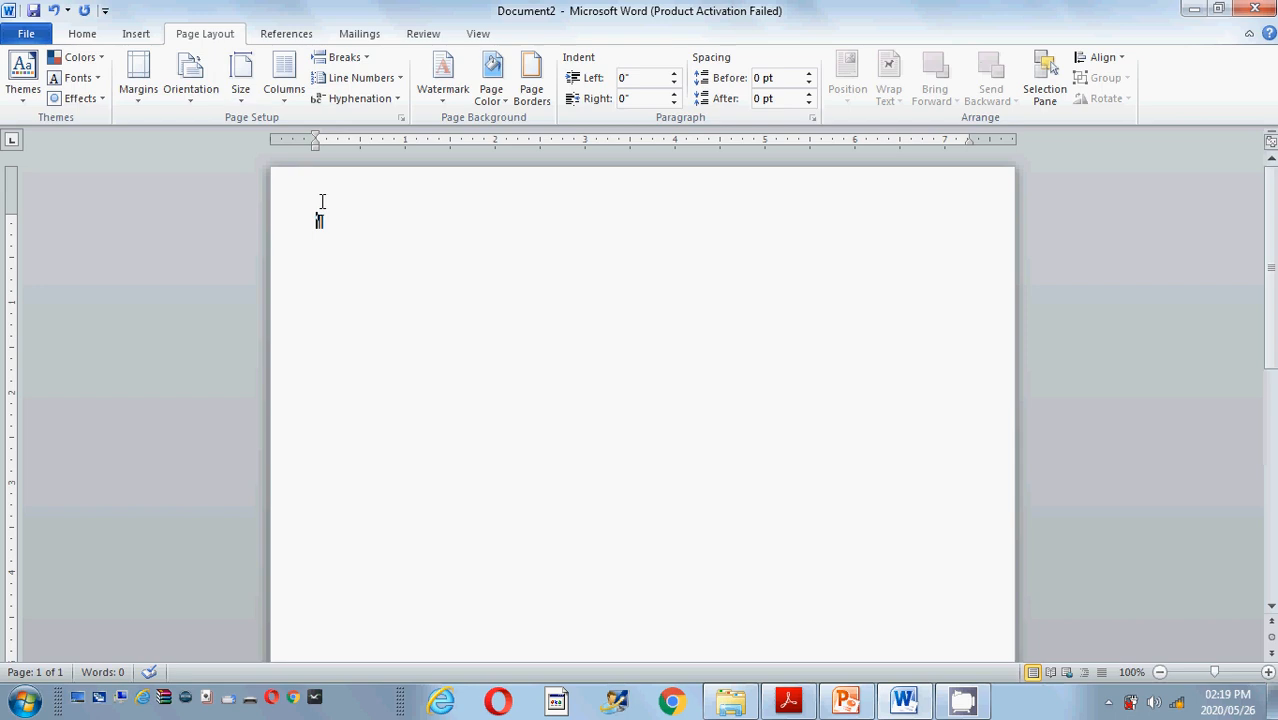
{"action": "left_click", "coordinate": [140, 34]}
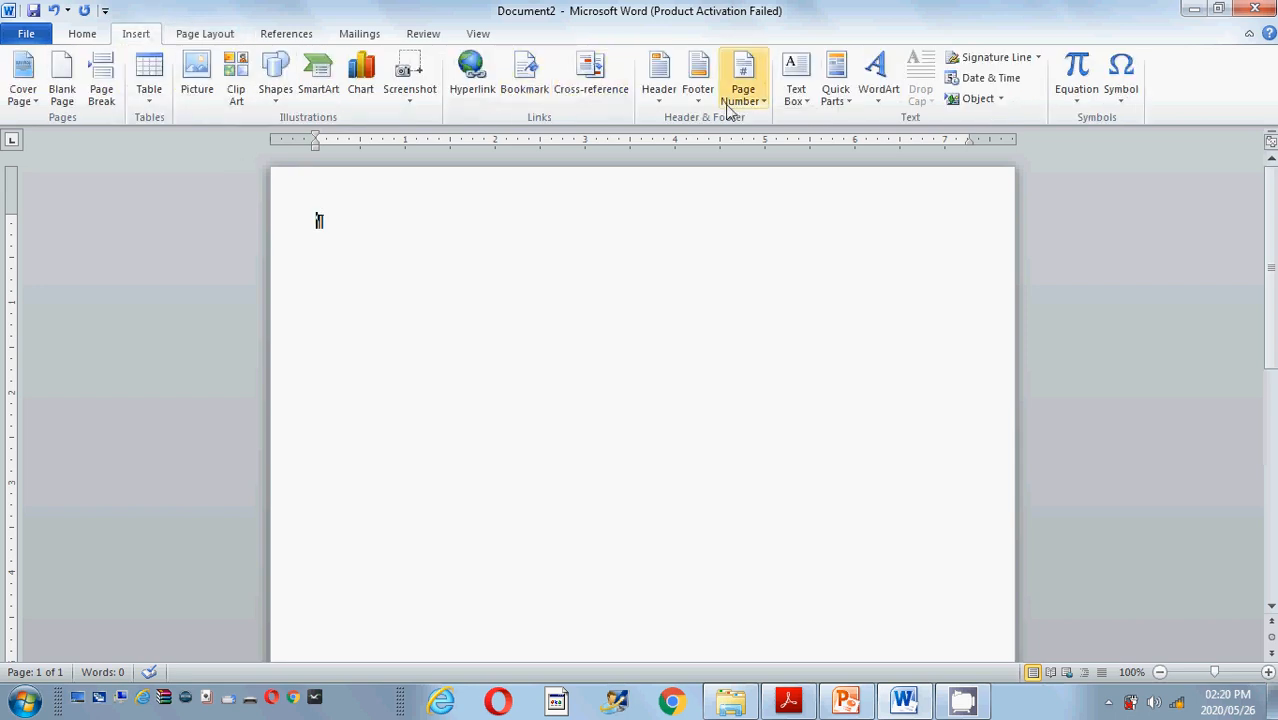
{"action": "left_click", "coordinate": [659, 88]}
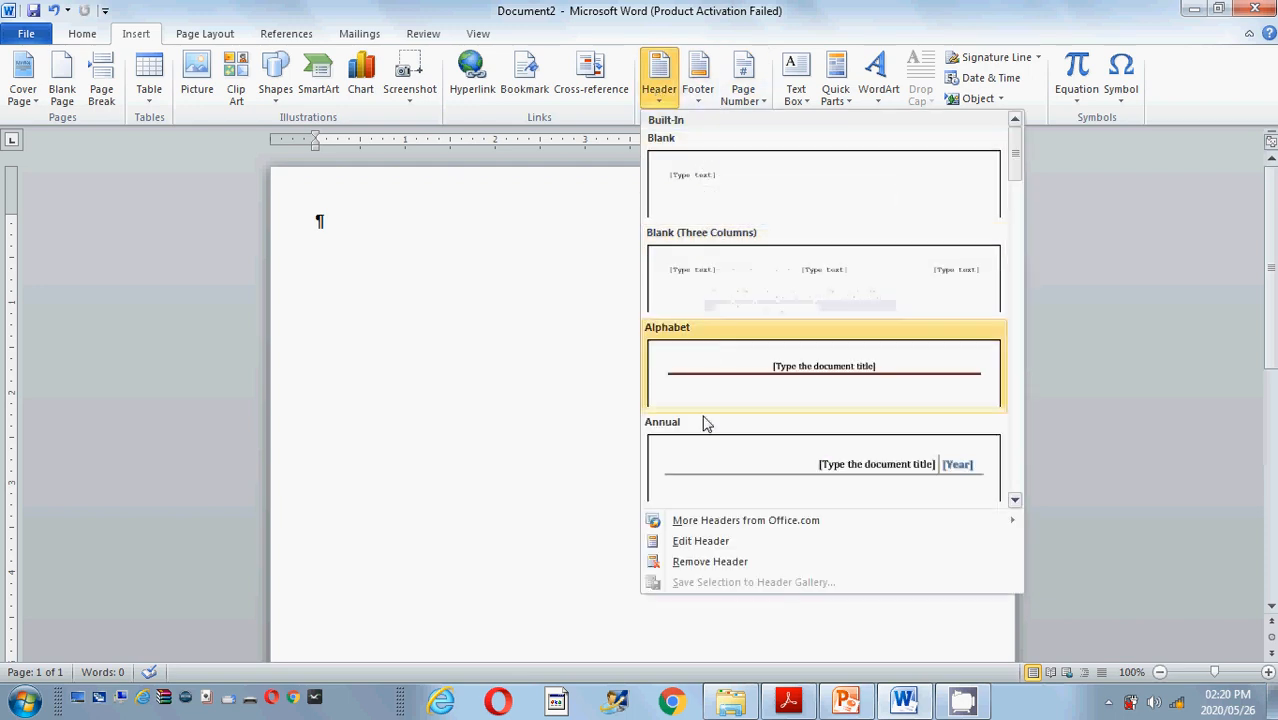
{"action": "left_click", "coordinate": [700, 541]}
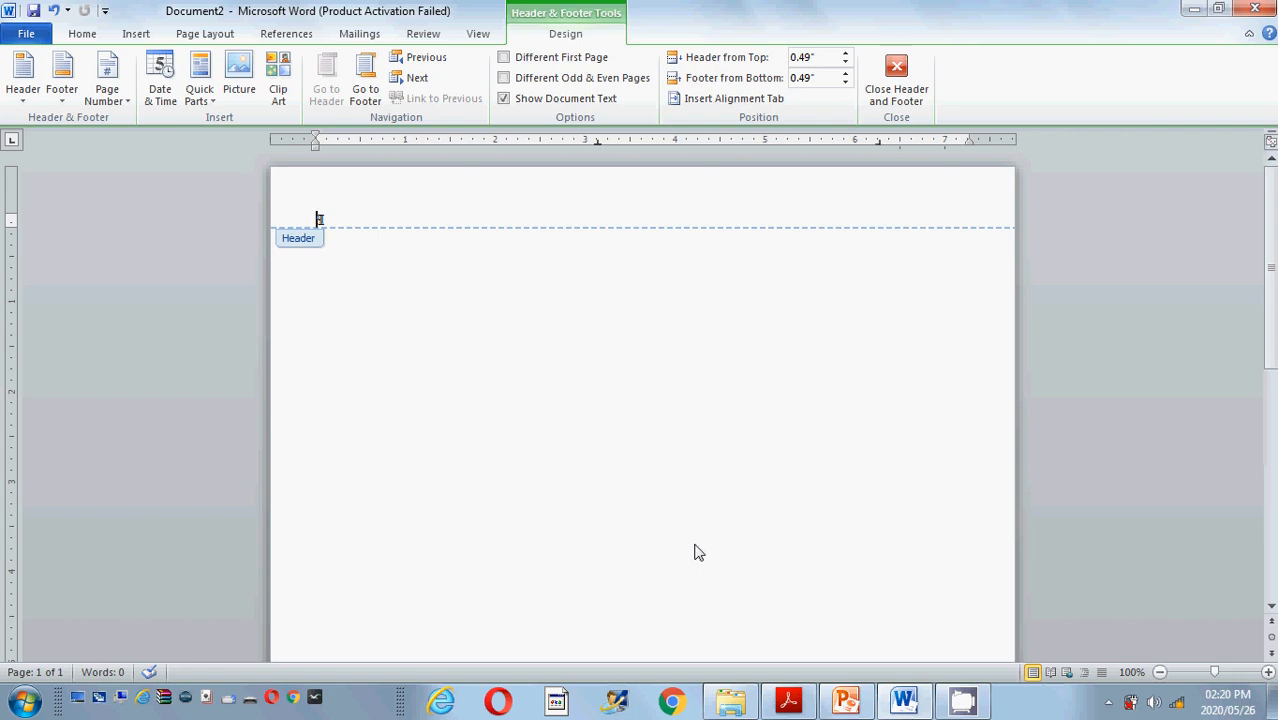
- Enter the examination number at the header's left margin, followed by the computer number (S31) in brackets
{"action": "type", "text": "0123456789"}
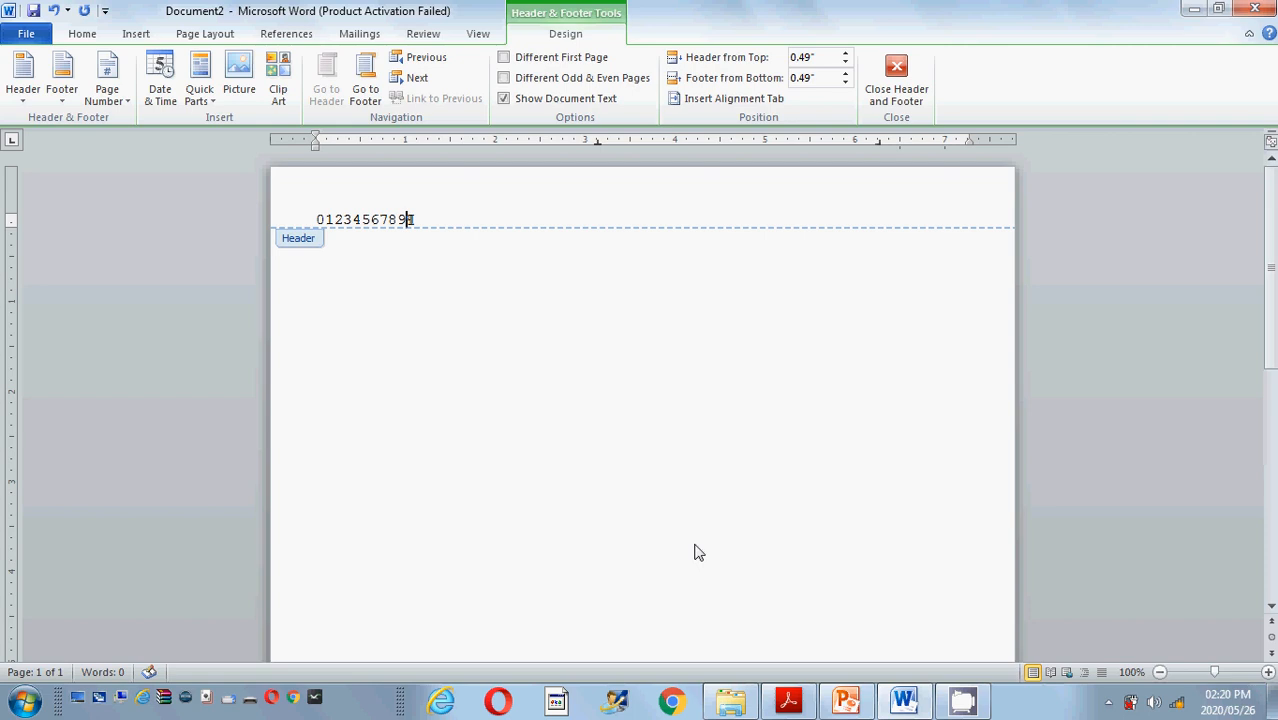
{"action": "type", "text": " (s"}
{"action": "key", "text": "BackSpace"}
{"action": "key", "text": "Caps_Lock"}
{"action": "type", "text": "S31)"}
- Add QUESTION 5 in capitals at the header's right-aligned tab stop
{"action": "key", "text": "Tab"}
{"action": "key", "text": "Tab"}
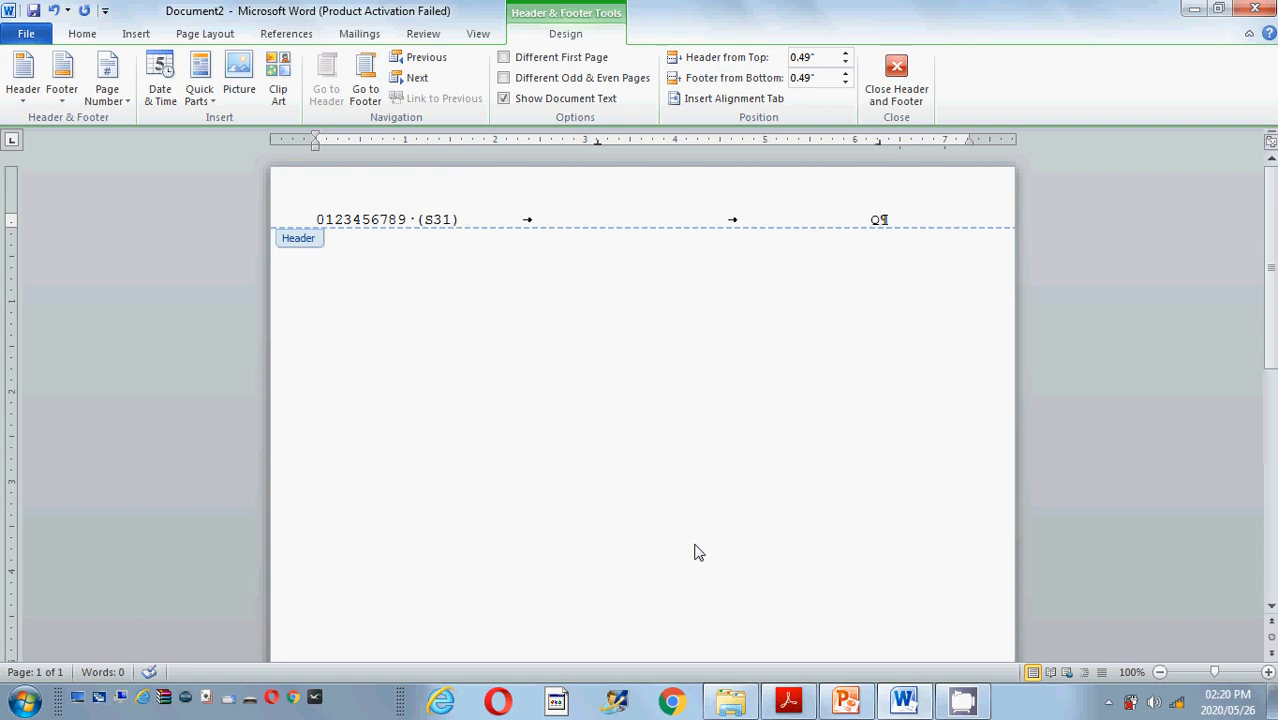
{"action": "type", "text": "UET"}
{"action": "key", "text": "BackSpace"}
{"action": "type", "text": "STIOON"}
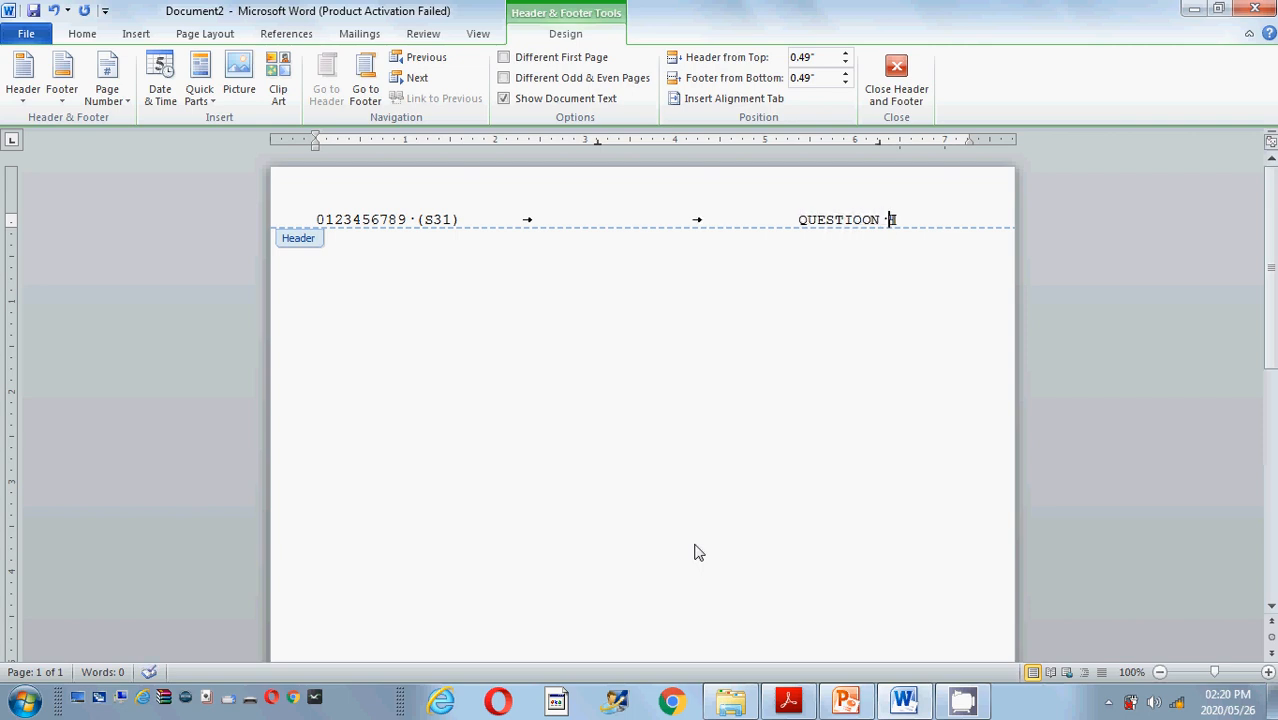
{"action": "key", "text": "BackSpace"}
{"action": "key", "text": "BackSpace"}
{"action": "key", "text": "BackSpace"}
{"action": "type", "text": "N 5"}
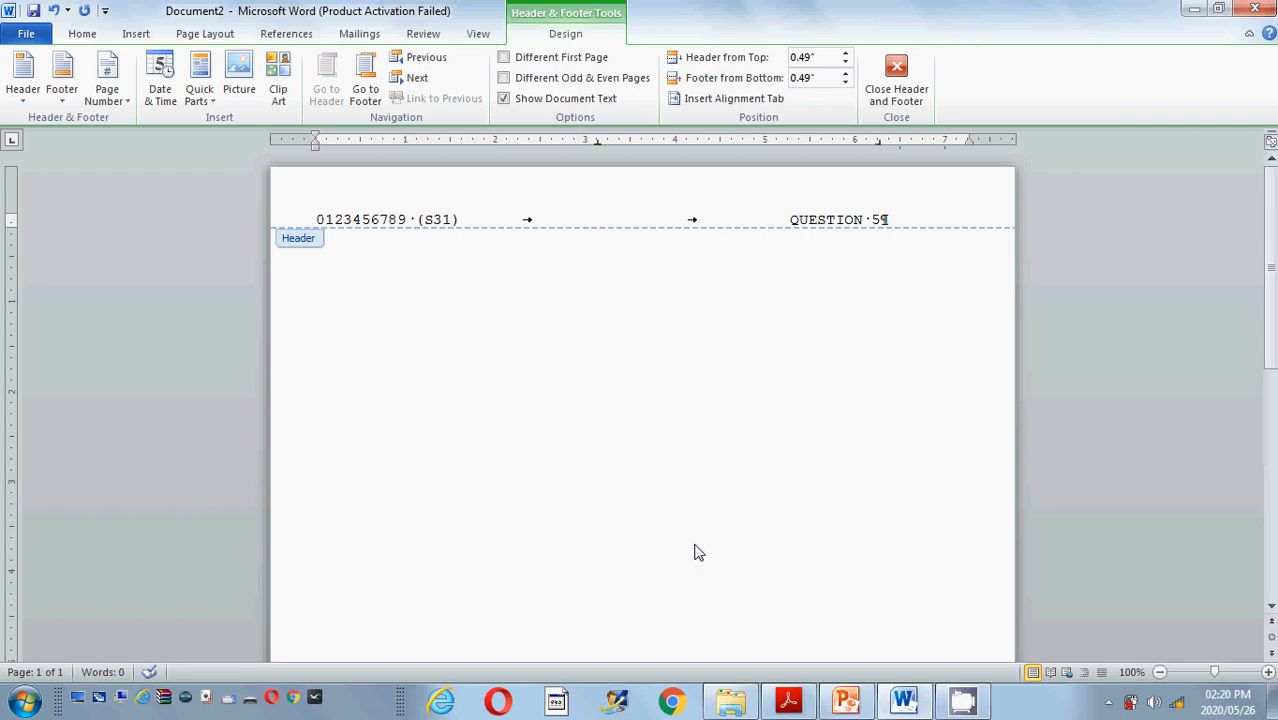
- Change the whole header line's font to Arial and return to the document body
{"action": "left_click", "coordinate": [272, 218]}
{"action": "left_click", "coordinate": [84, 33]}
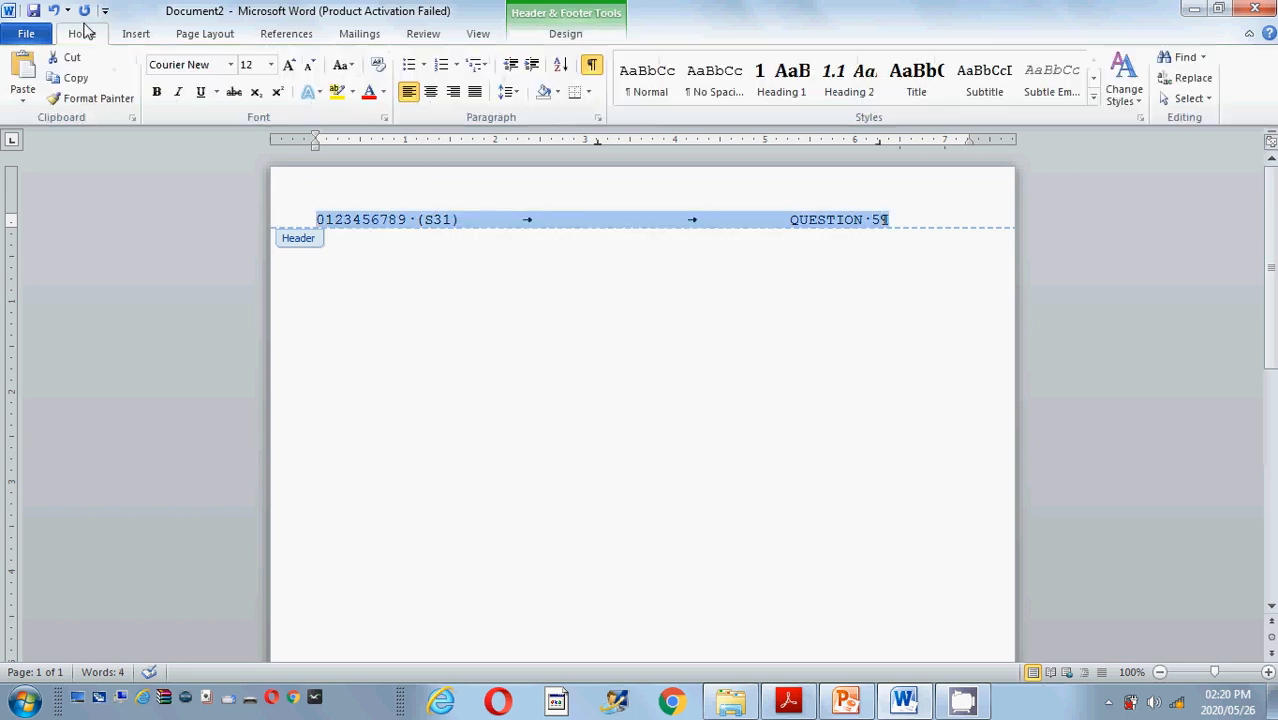
{"action": "left_click", "coordinate": [230, 65]}
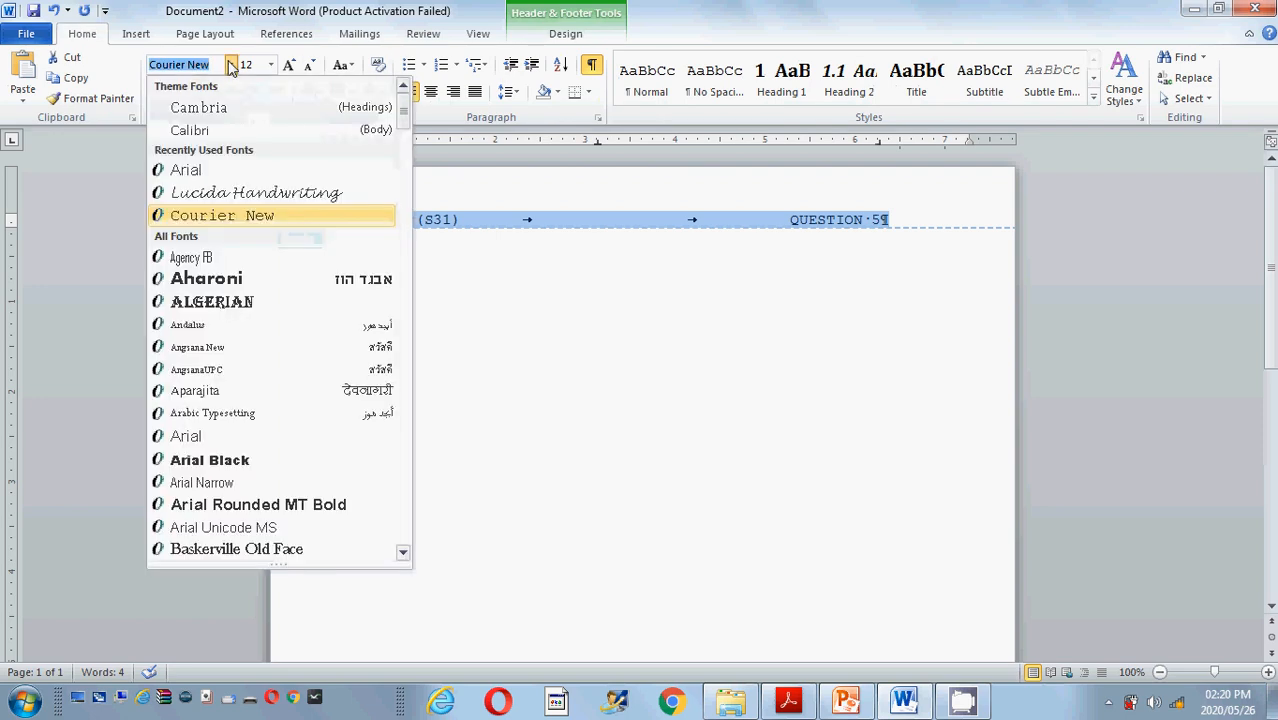
{"action": "left_click", "coordinate": [195, 170]}
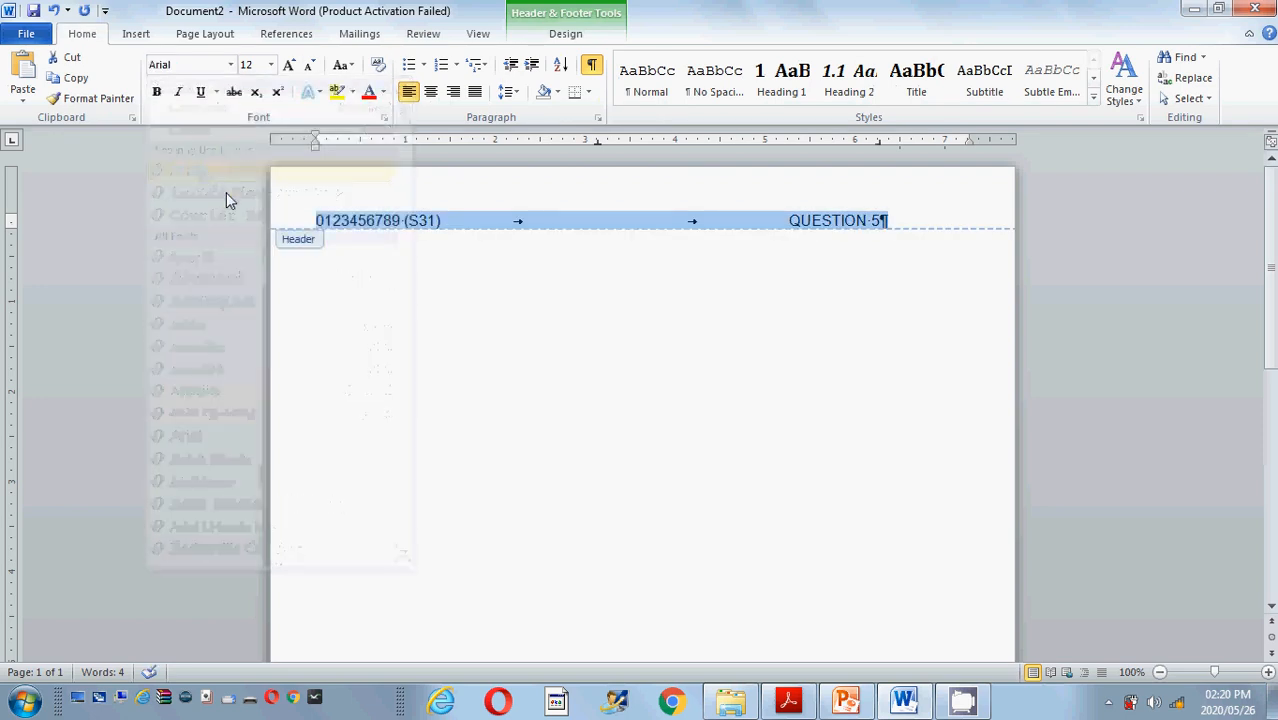
{"action": "double_click", "coordinate": [365, 293]}
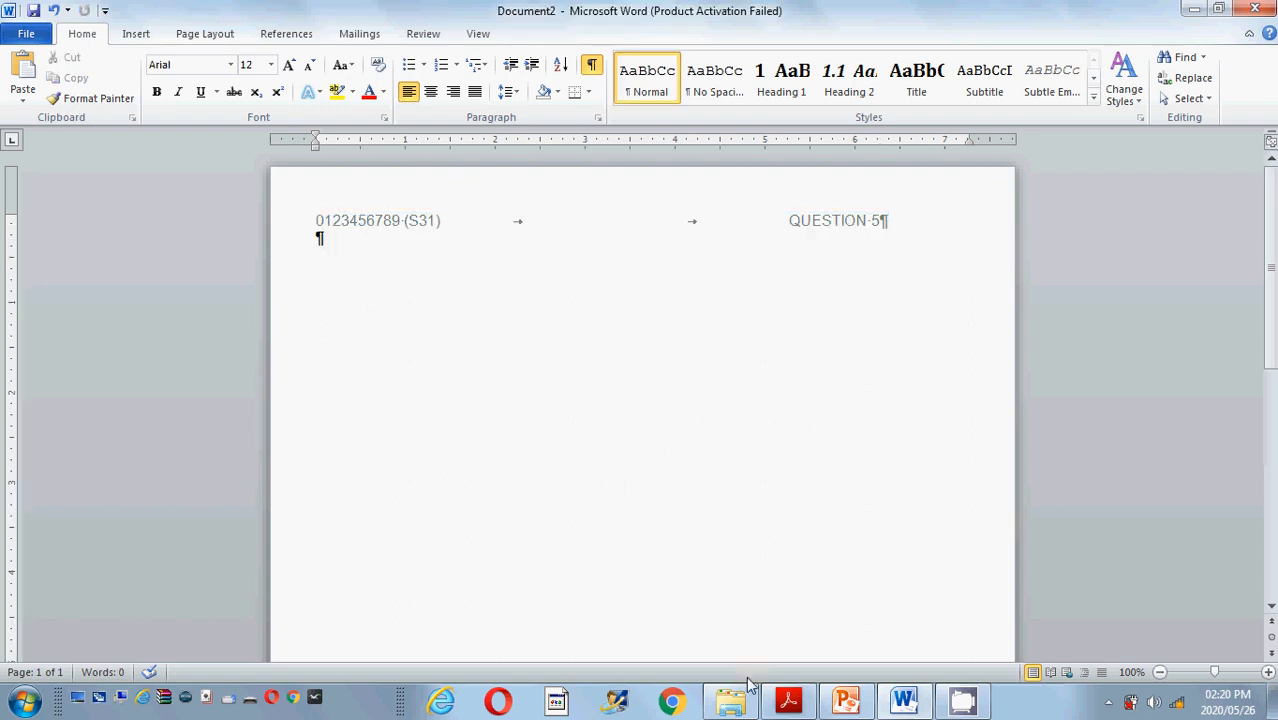
- Switch to Adobe Reader and read Question 5's tasks on the horizontal line and the AA Touring Company heading
{"action": "left_click", "coordinate": [778, 707]}
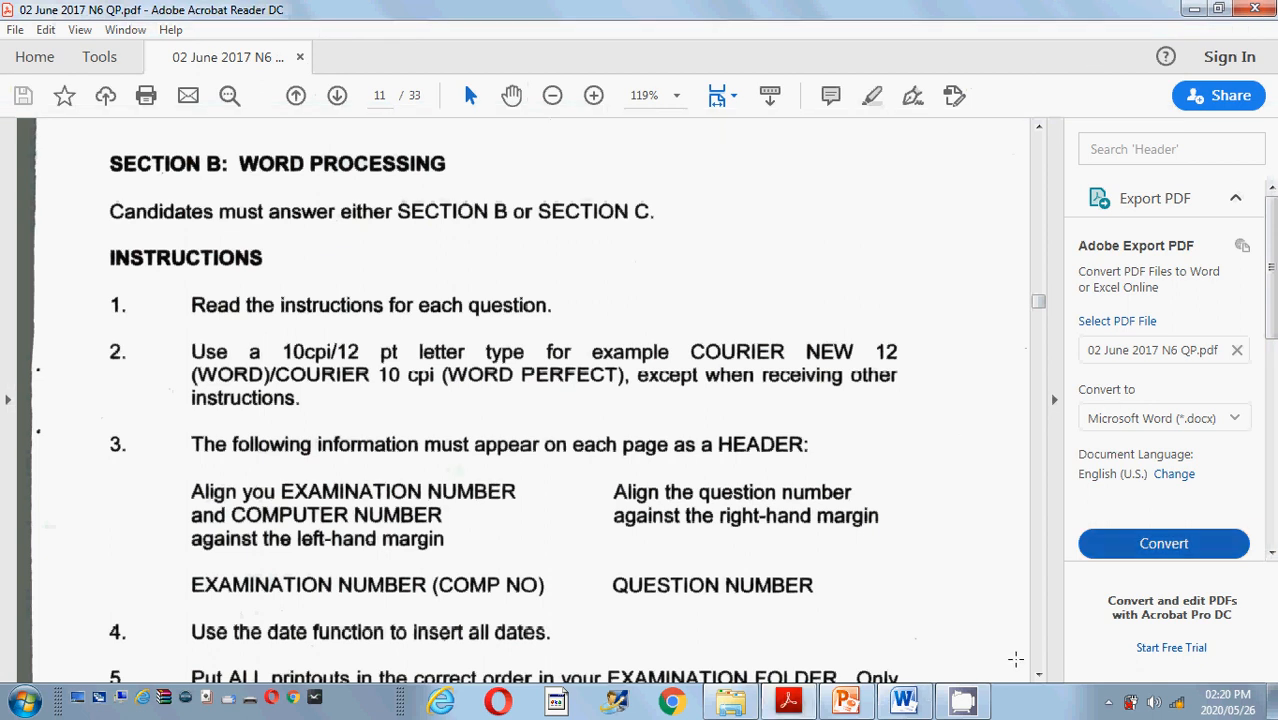
{"action": "left_click", "coordinate": [1039, 675]}
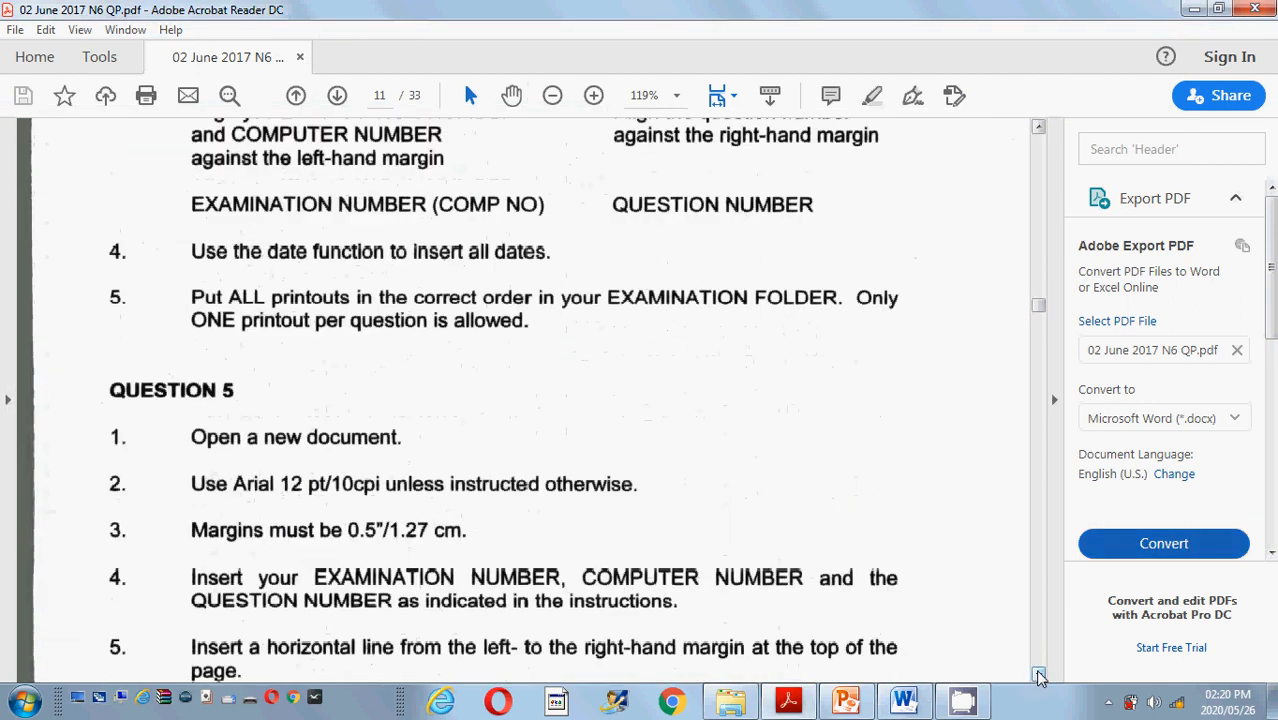
{"action": "left_click", "coordinate": [1038, 674]}
{"action": "left_click", "coordinate": [1038, 674]}
{"action": "left_click", "coordinate": [1038, 674]}
{"action": "left_click", "coordinate": [1038, 674]}
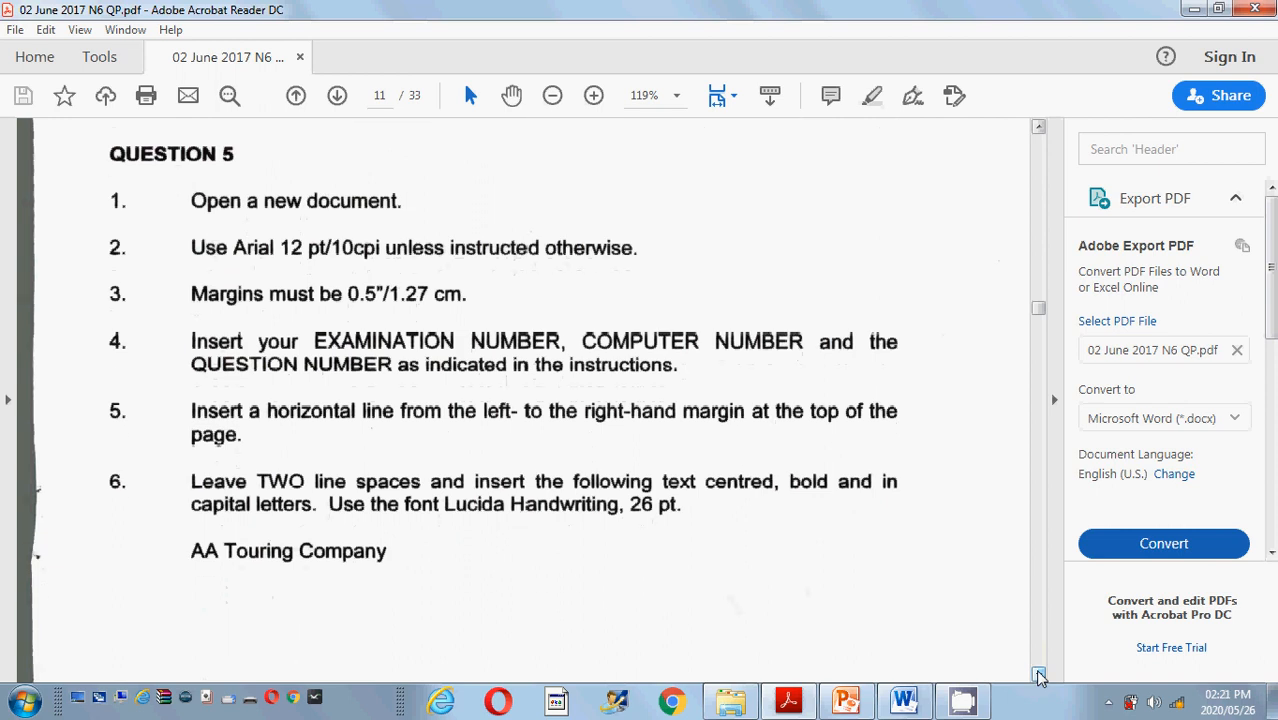
{"action": "left_click", "coordinate": [1039, 676]}
{"action": "left_click", "coordinate": [1039, 676]}
{"action": "left_click", "coordinate": [1039, 676]}
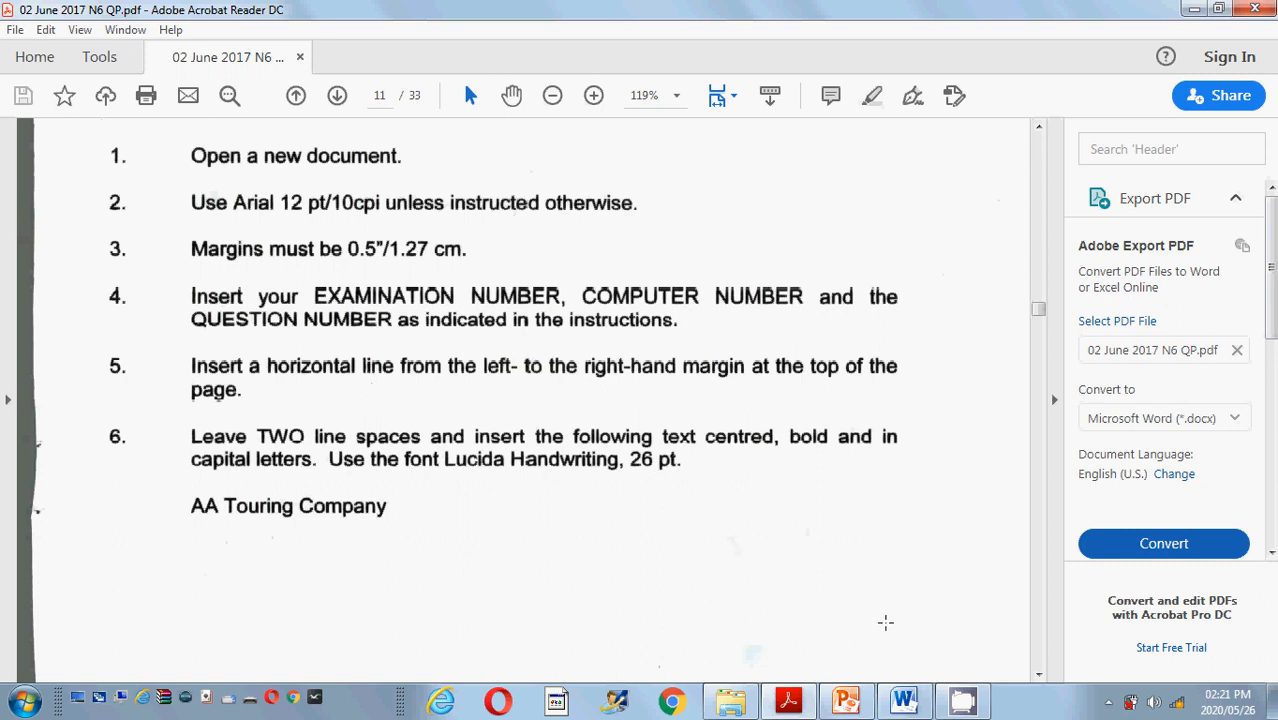
- Switch back to the Word document
{"action": "left_click", "coordinate": [899, 712]}
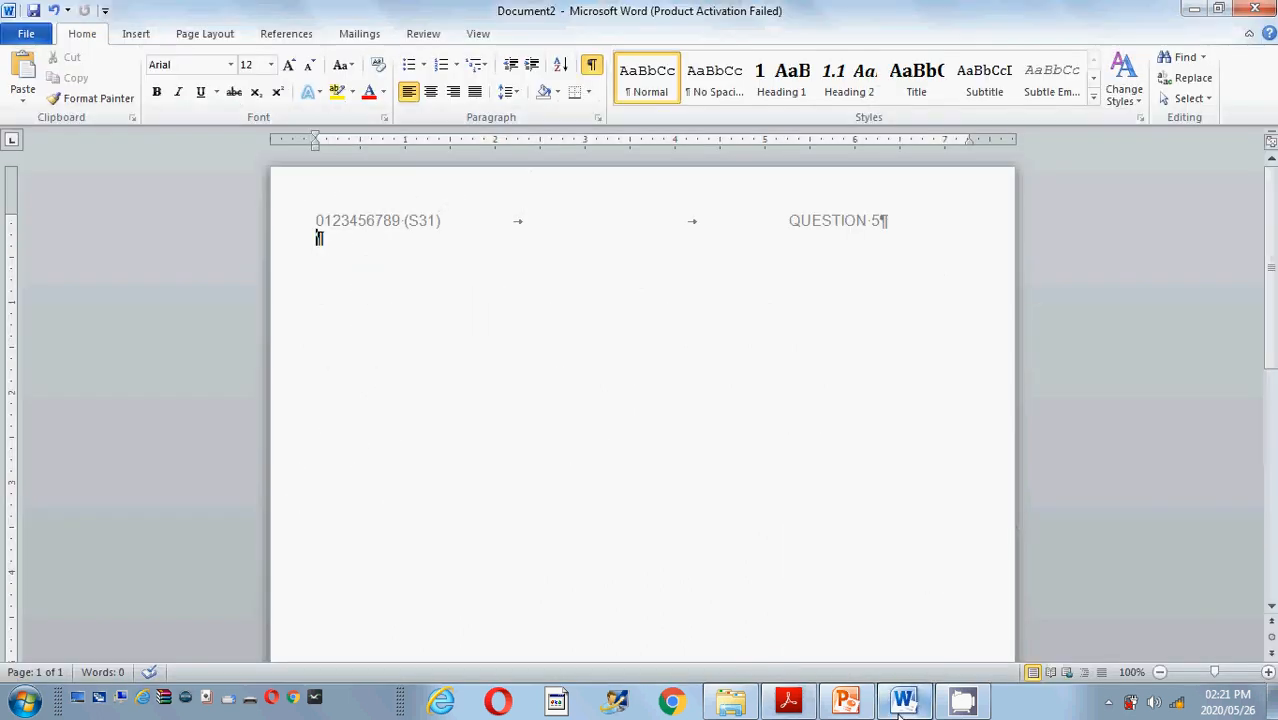
{"action": "double_click", "coordinate": [889, 224]}
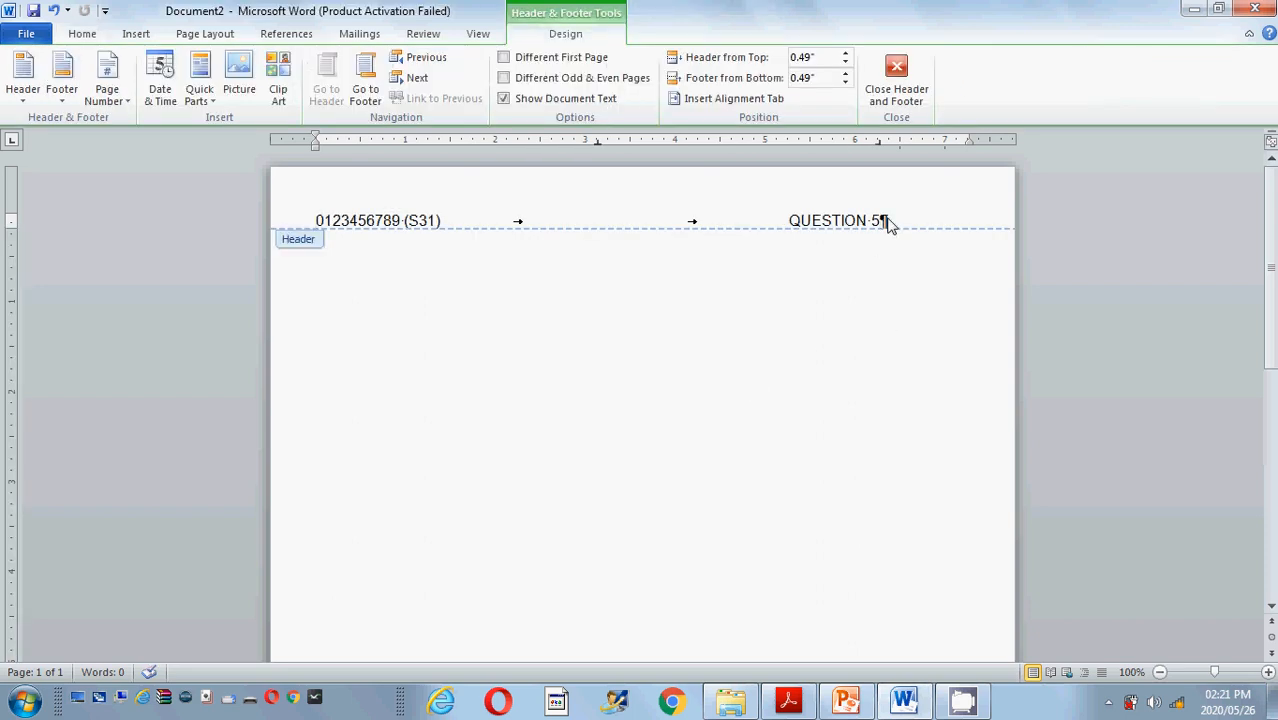
{"action": "key", "text": "Return"}
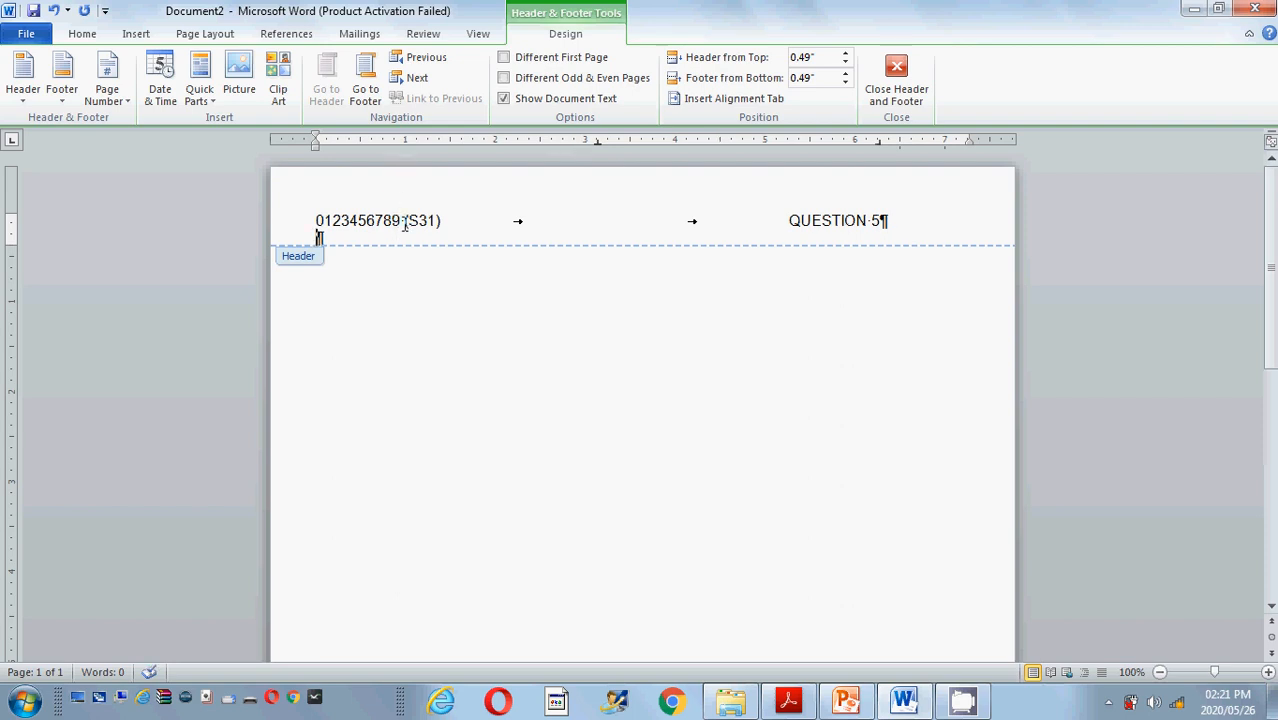
{"action": "key", "text": "BackSpace"}
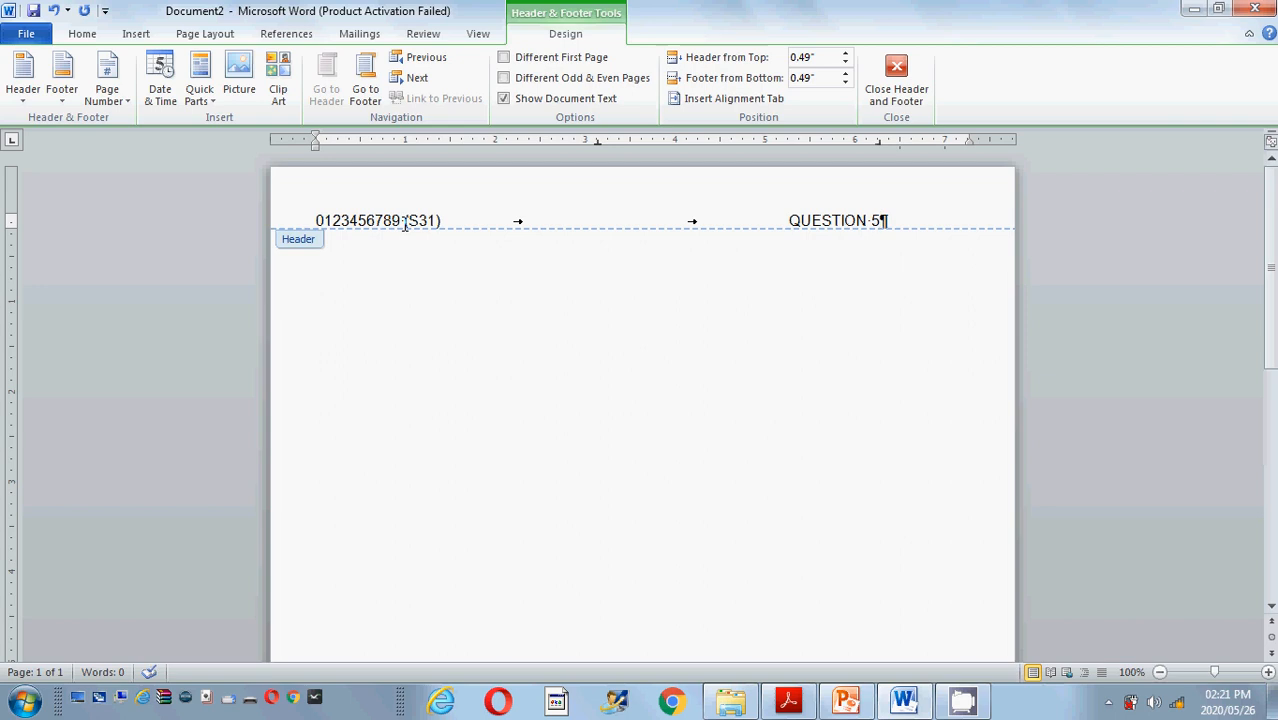
{"action": "double_click", "coordinate": [343, 264]}
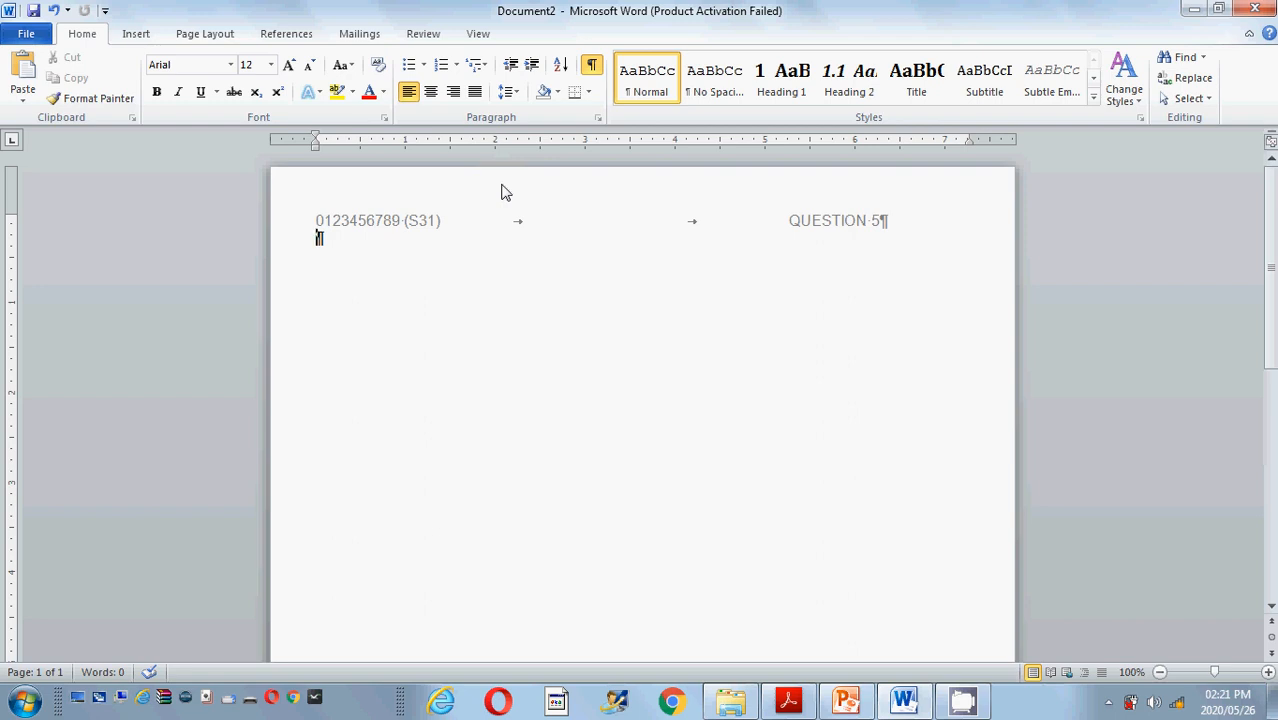
{"action": "type", "text": "-"}
{"action": "key", "text": "BackSpace"}
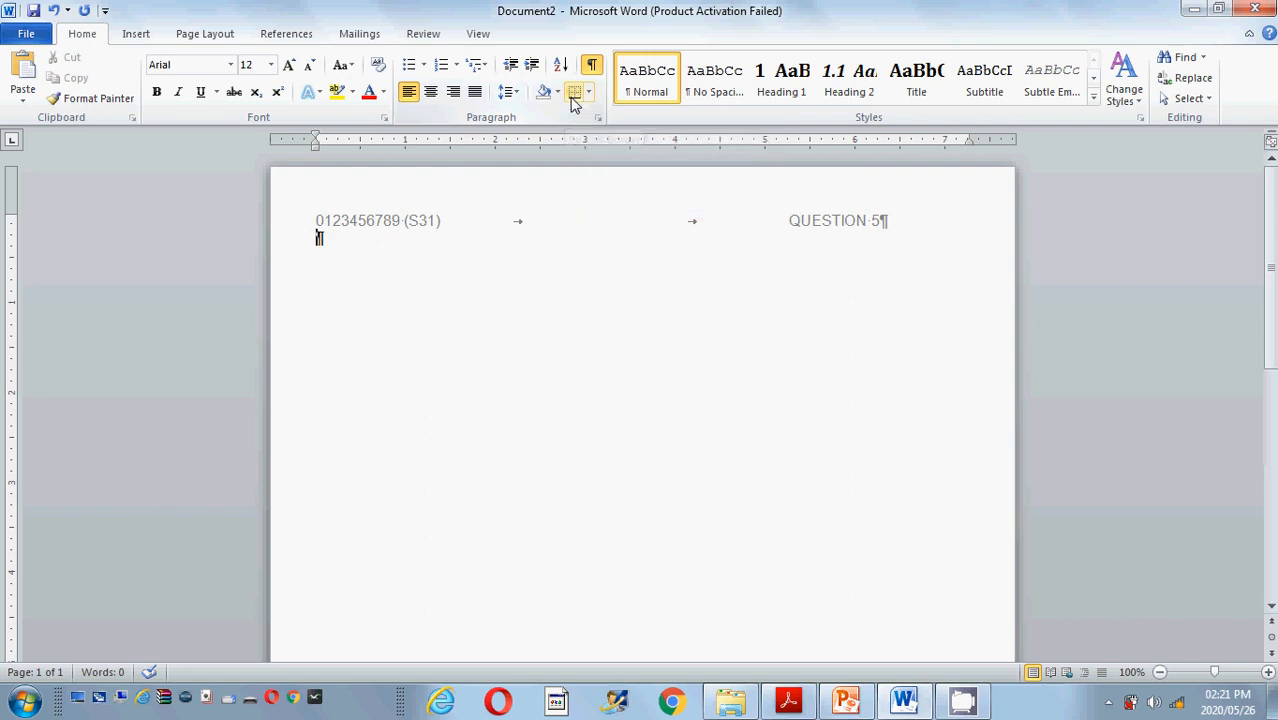
- Apply a top border to the empty first body paragraph as the margin-to-margin horizontal line under the header
{"action": "left_click", "coordinate": [590, 92]}
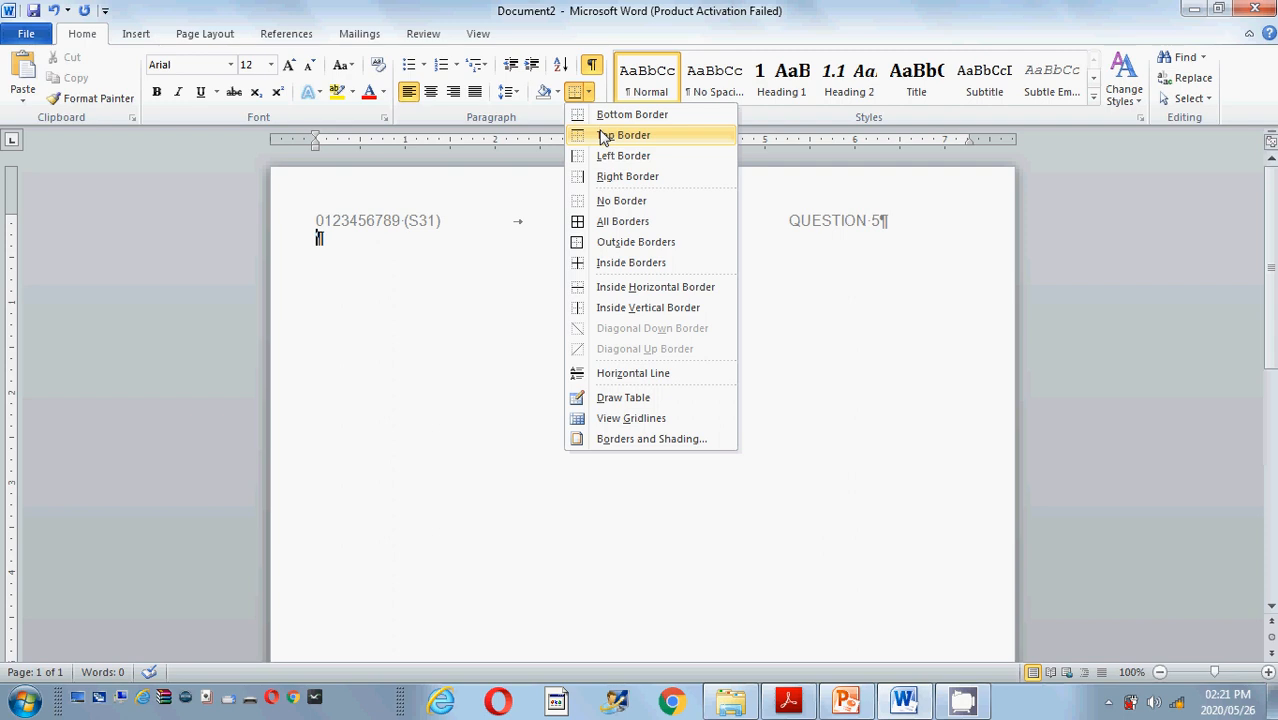
{"action": "left_click", "coordinate": [605, 135]}
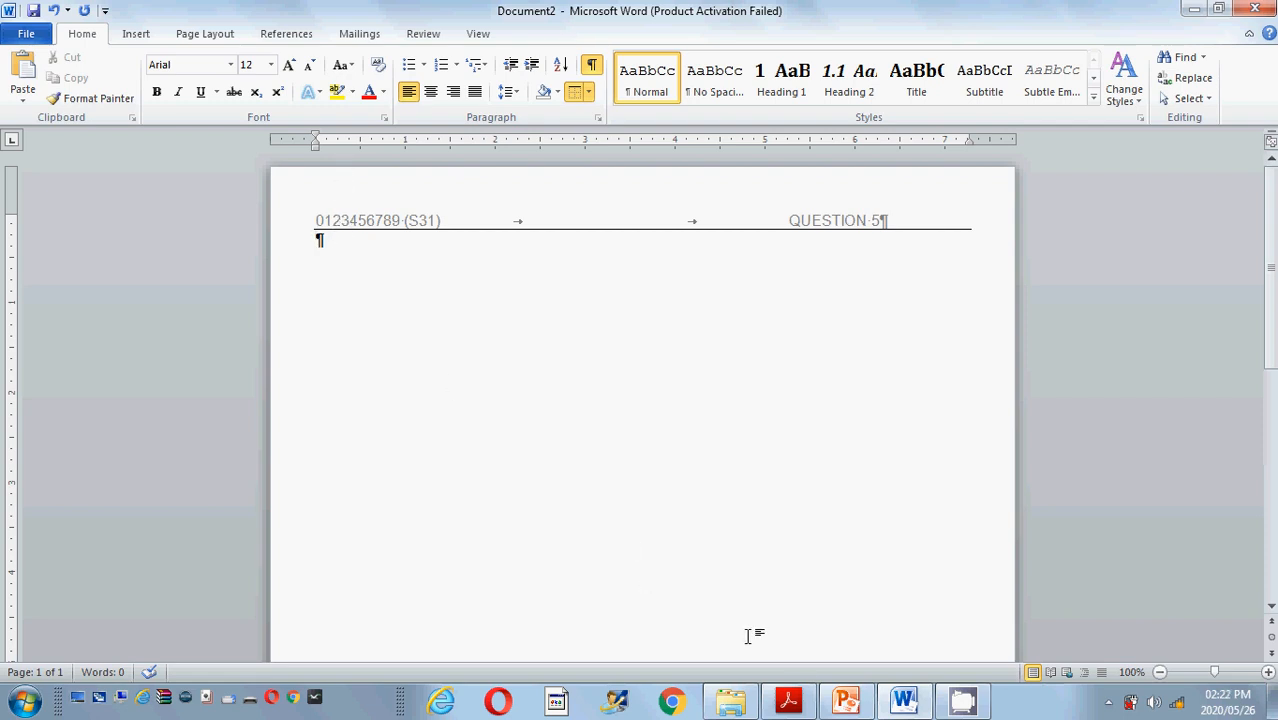
- Check task 6 in Adobe Reader, return to Word and enter AA TOURING COMPANY in capitals on its own line below the first paragraph
{"action": "left_click", "coordinate": [787, 702]}
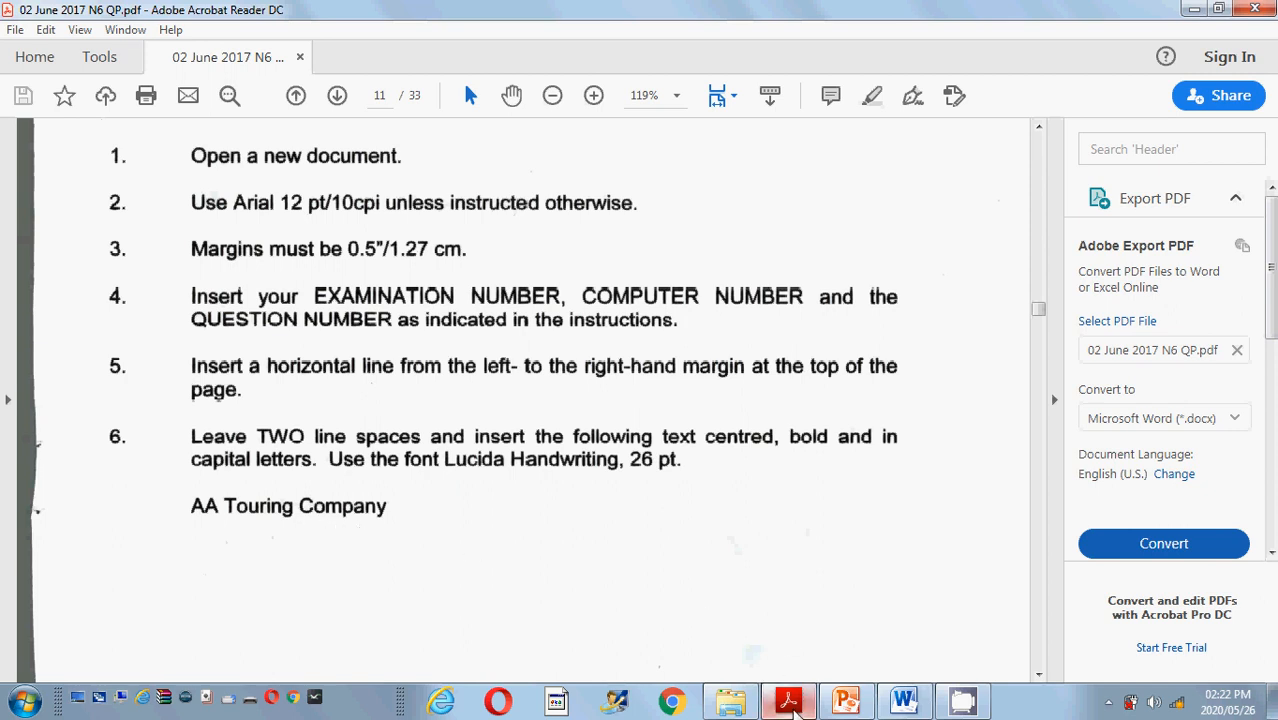
{"action": "left_click", "coordinate": [903, 703]}
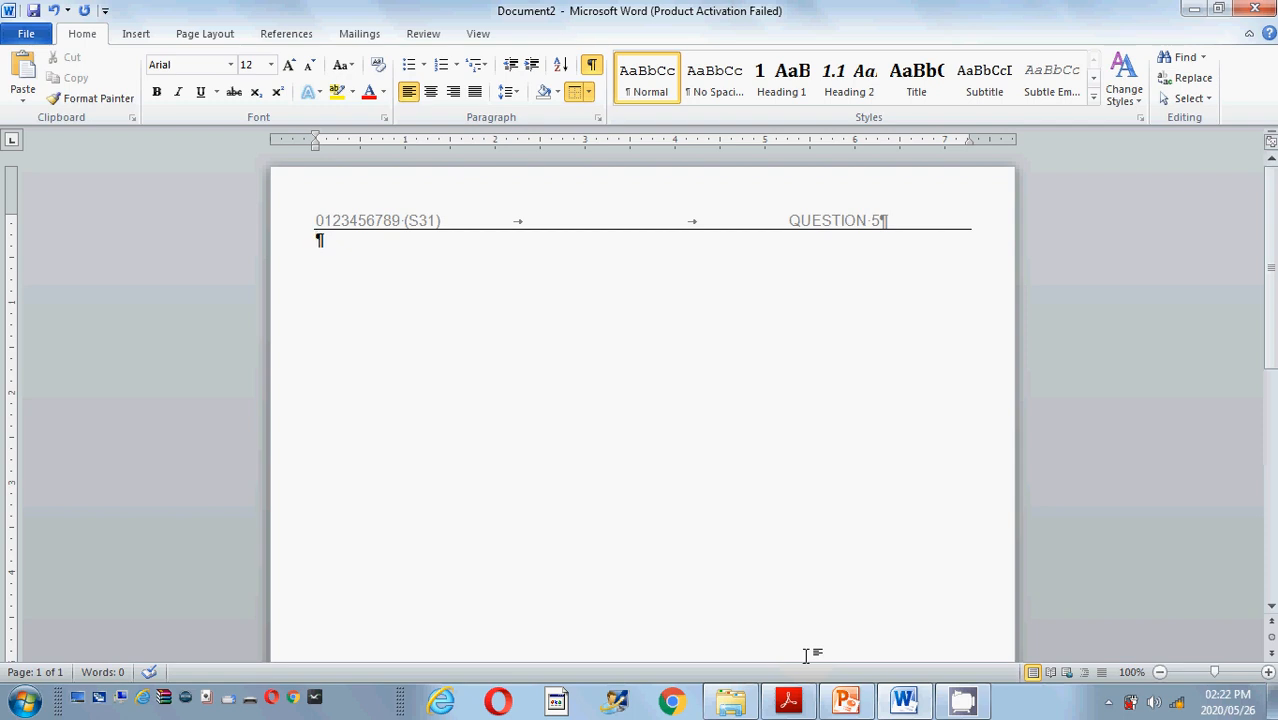
{"action": "key", "text": "Return"}
{"action": "type", "text": "AA TOURING CO"}
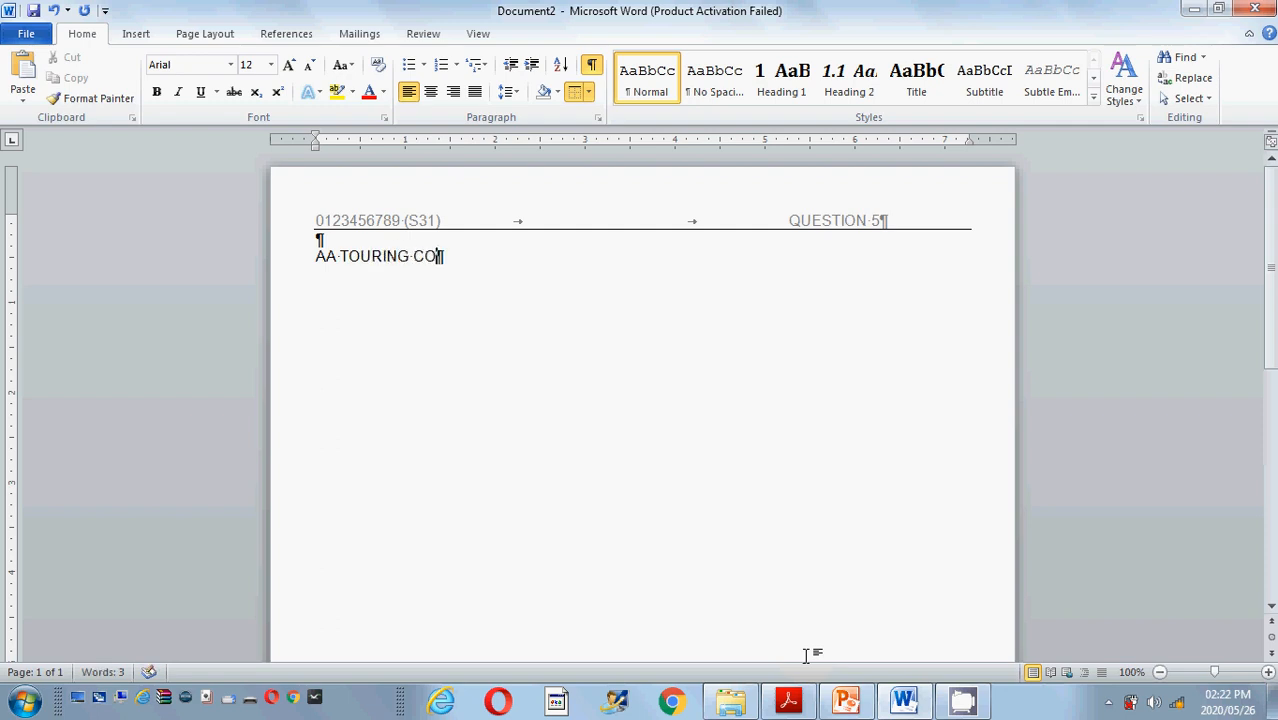
{"action": "type", "text": "MPANY"}
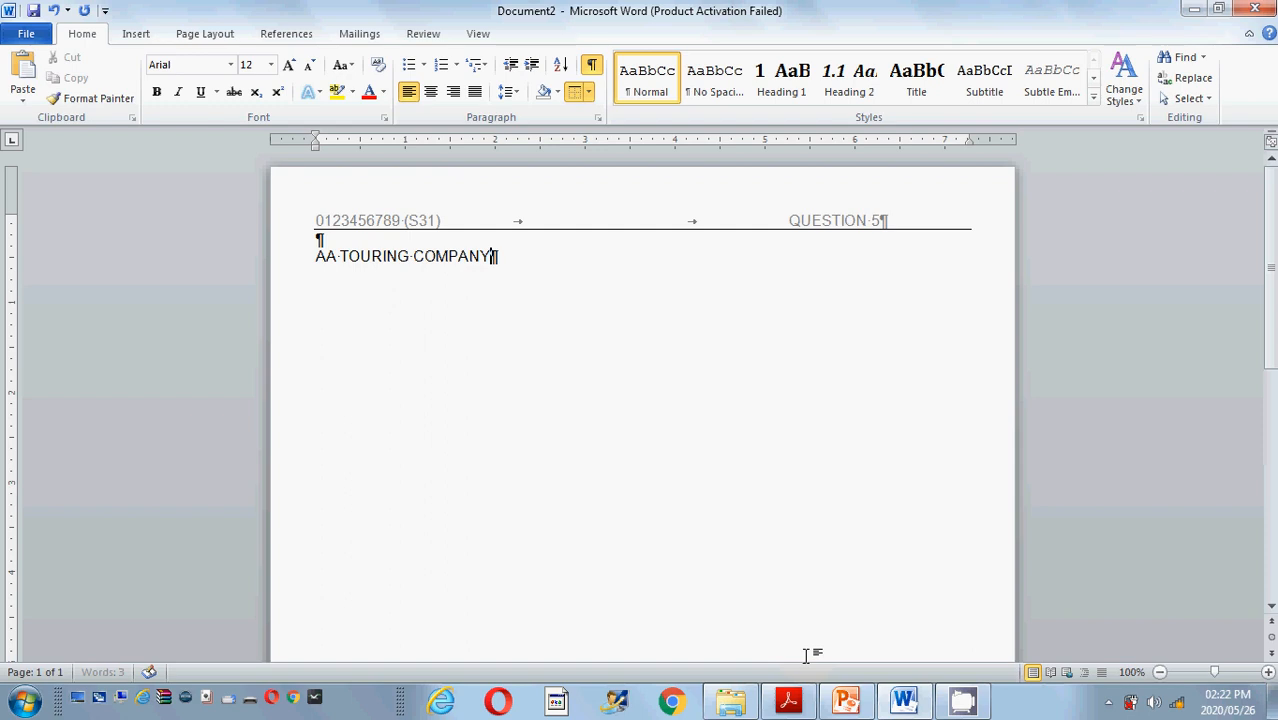
{"action": "key", "text": "Return"}
- Format the AA TOURING COMPANY heading as bold, centred, Lucida Handwriting, 26 pt
{"action": "left_click", "coordinate": [296, 264]}
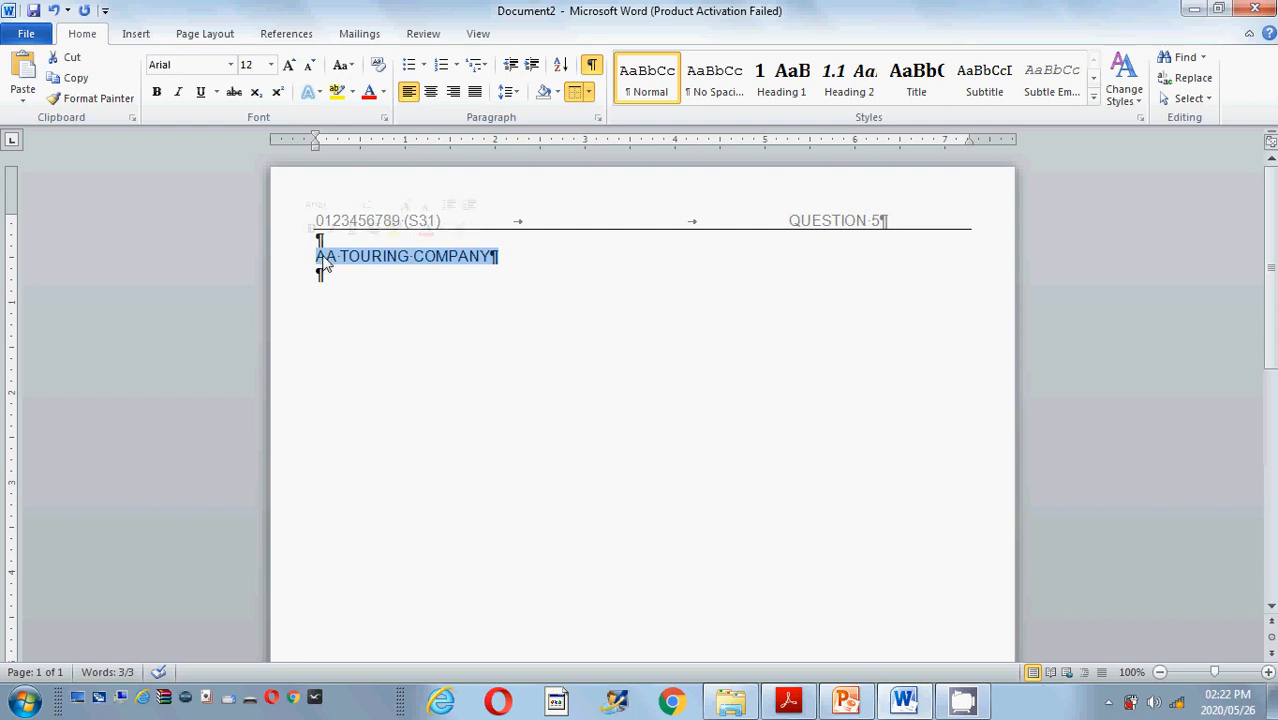
{"action": "key", "text": "ctrl+b"}
{"action": "key", "text": "ctrl+e"}
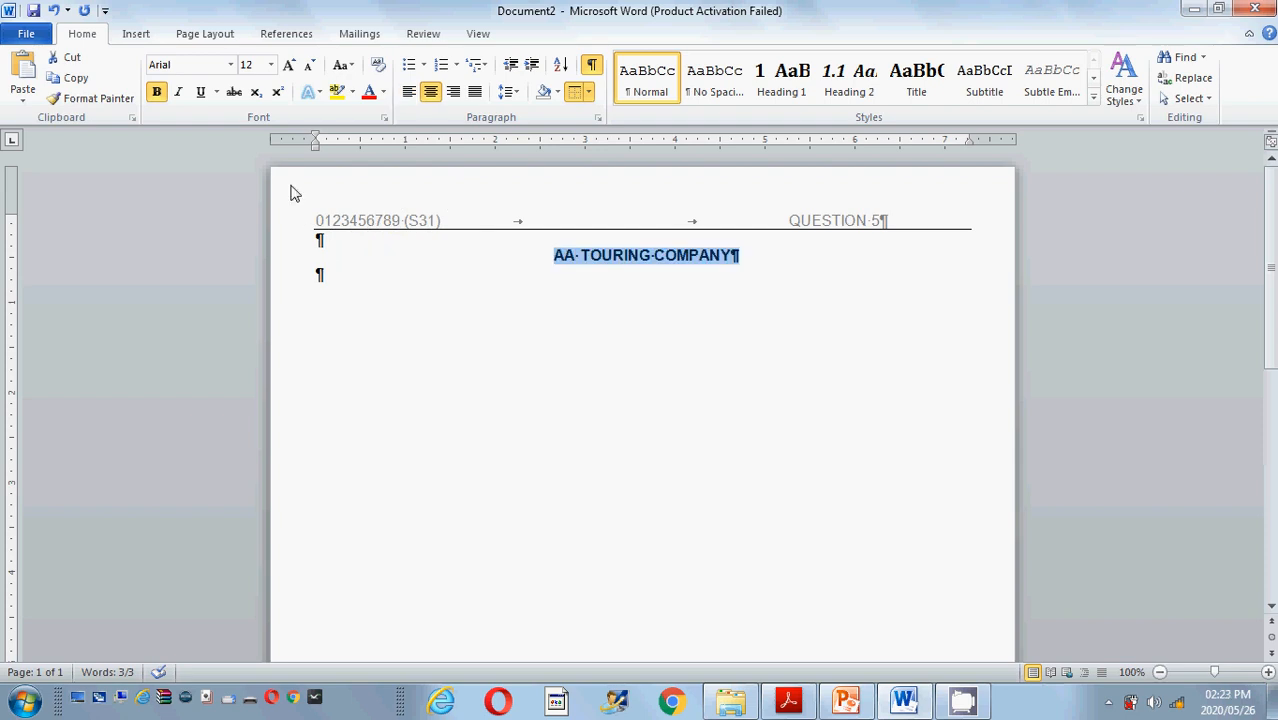
{"action": "left_click", "coordinate": [230, 65]}
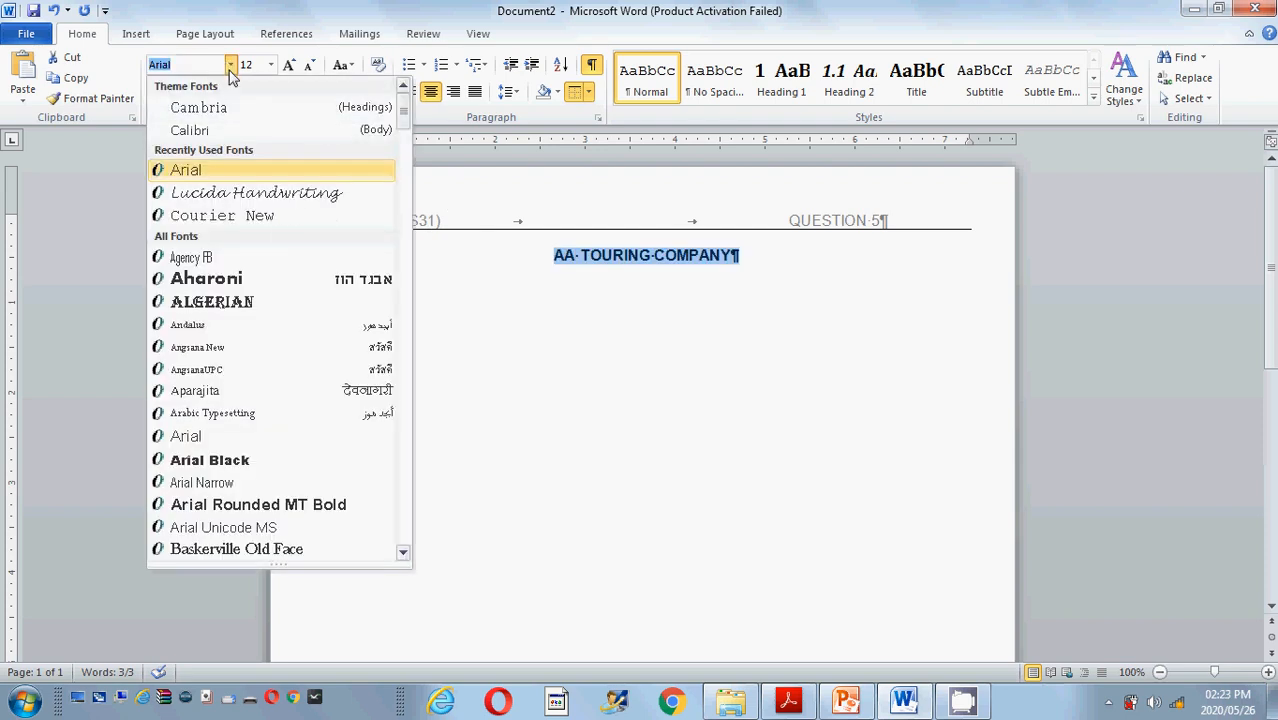
{"action": "left_click", "coordinate": [240, 200]}
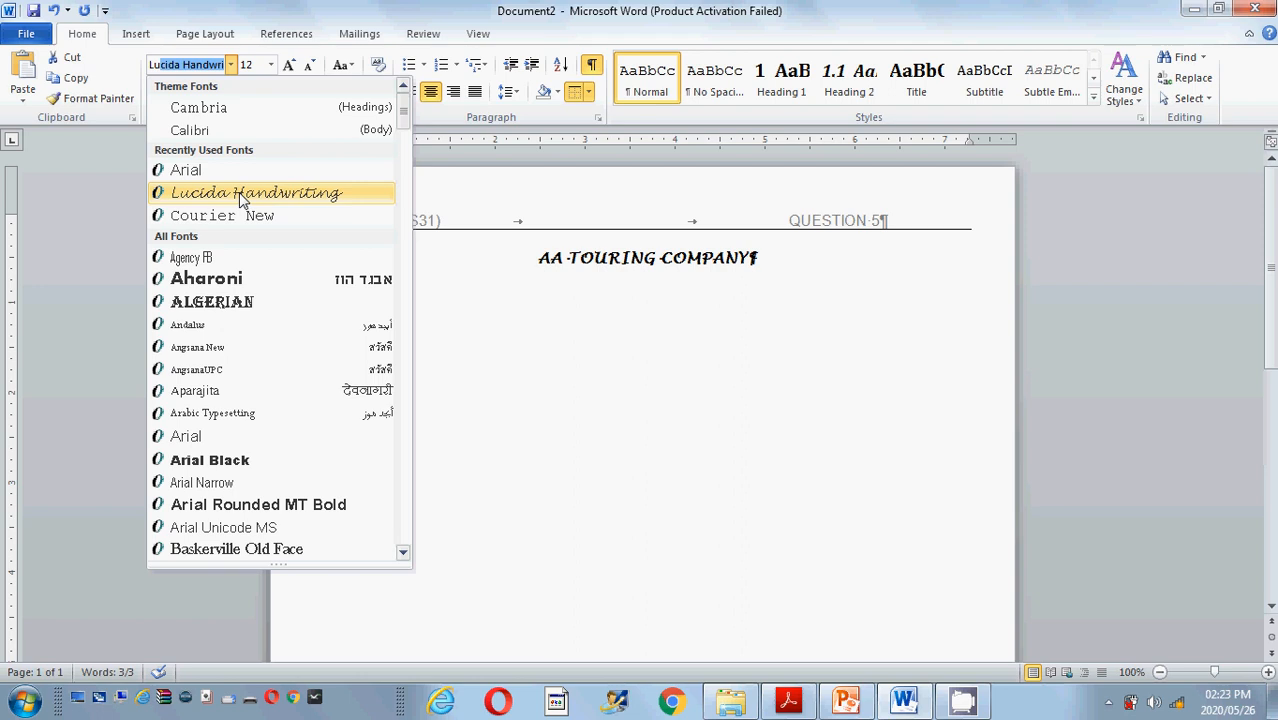
{"action": "left_click", "coordinate": [239, 192]}
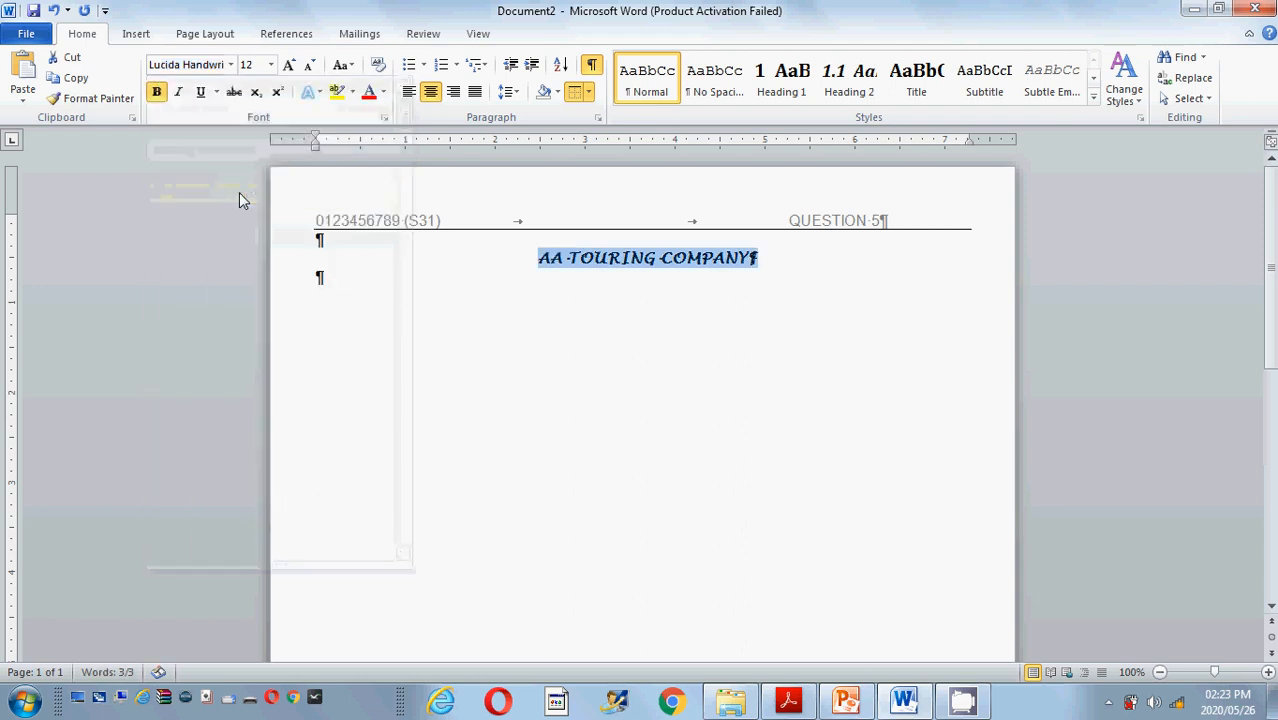
{"action": "left_click", "coordinate": [270, 64]}
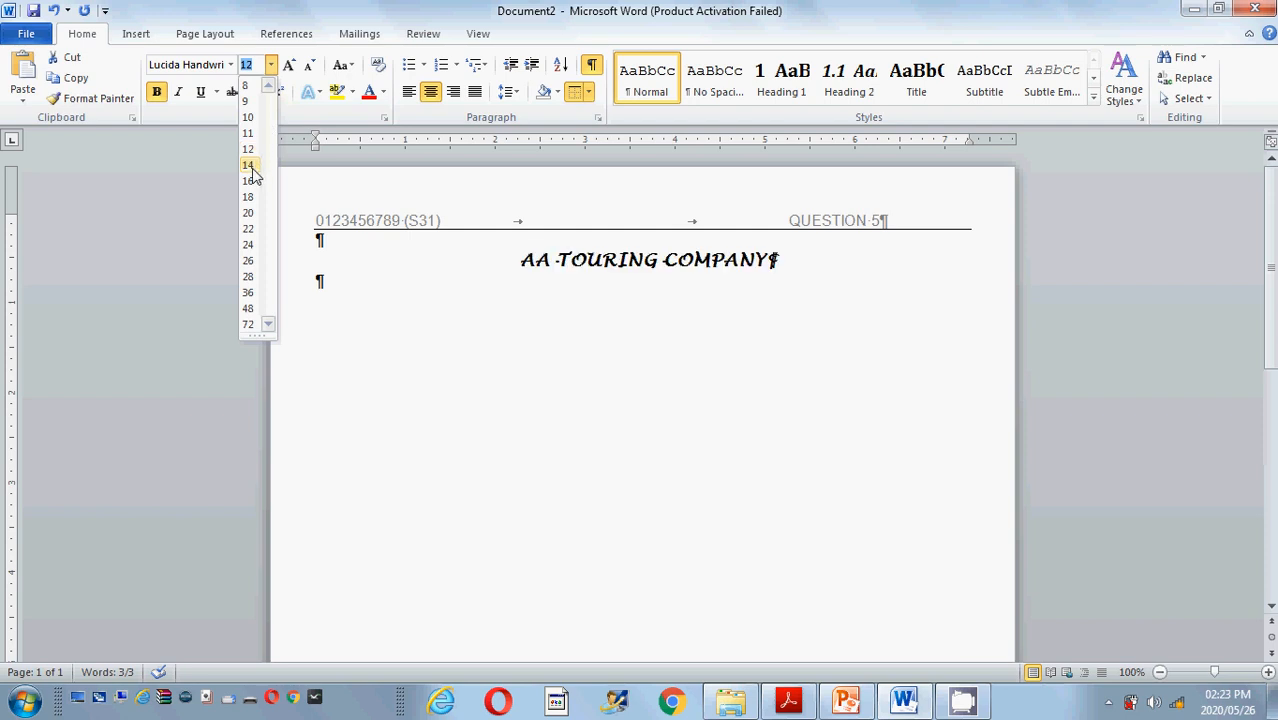
{"action": "left_click", "coordinate": [248, 260]}
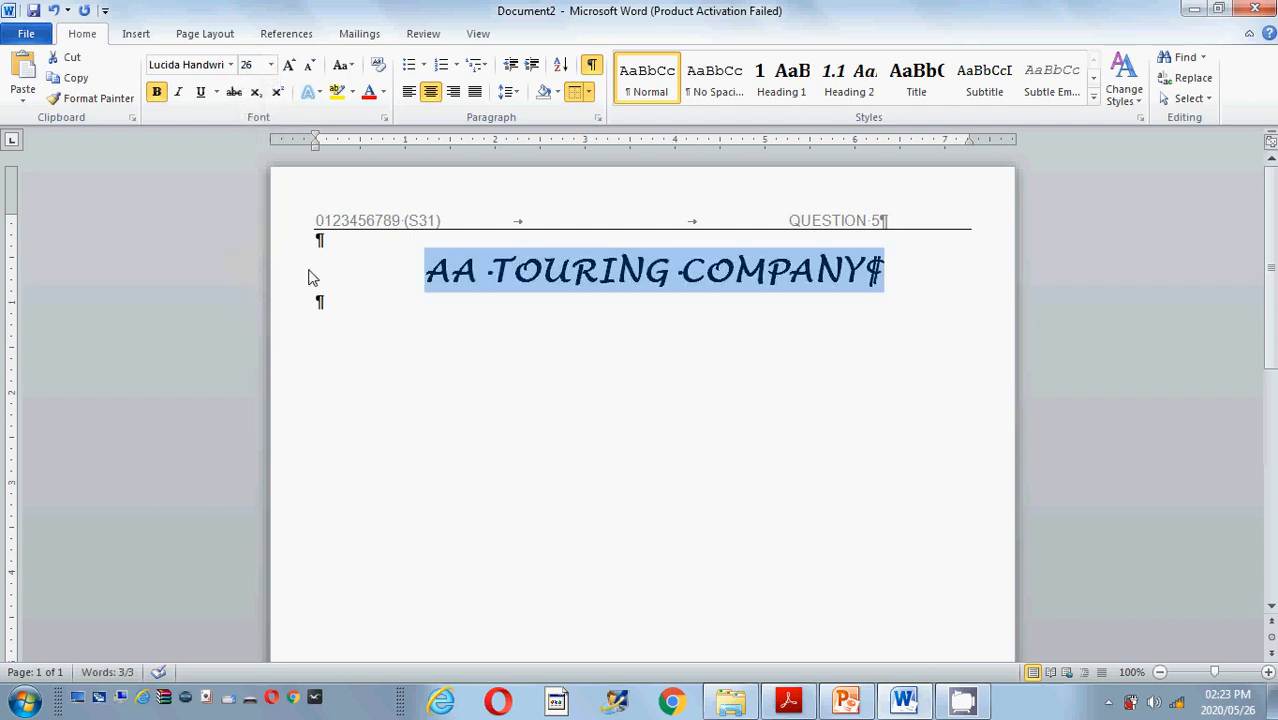
{"action": "left_click", "coordinate": [320, 303]}
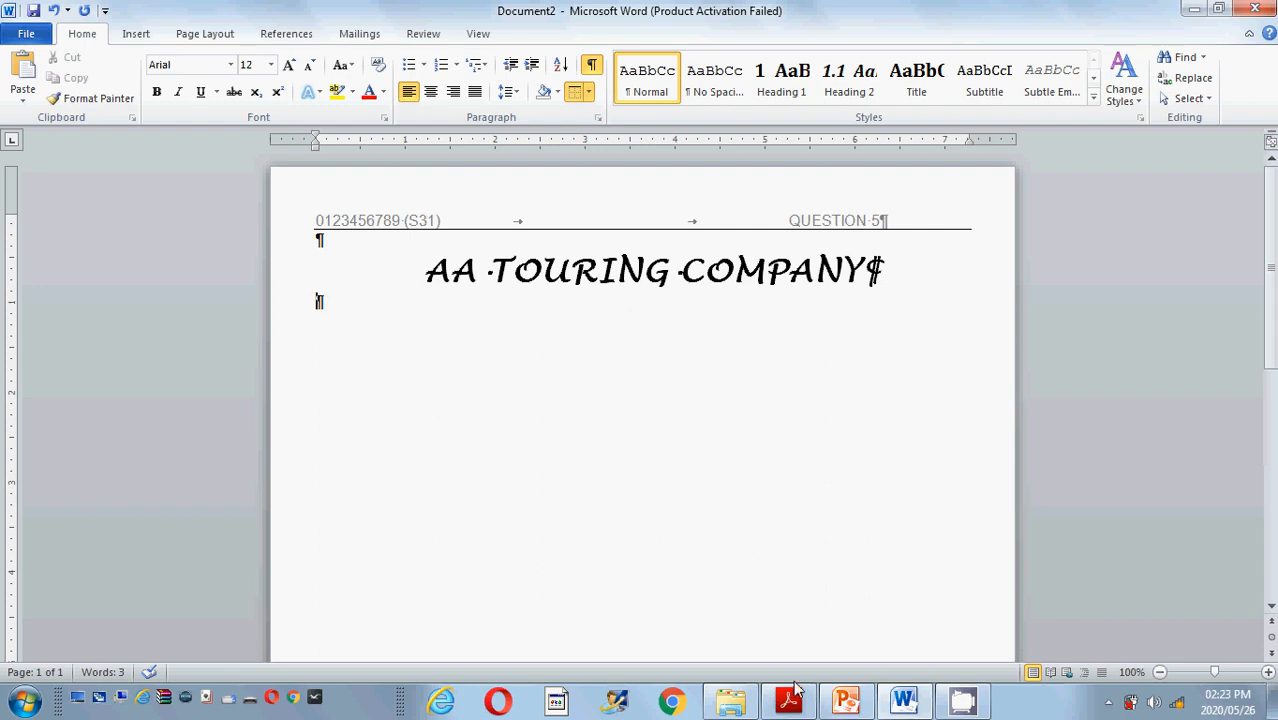
- Switch to Adobe Reader and read task 7 on the three columns and task 8 on the LOGO picture in column 1
{"action": "mouse_move", "coordinate": [797, 705]}
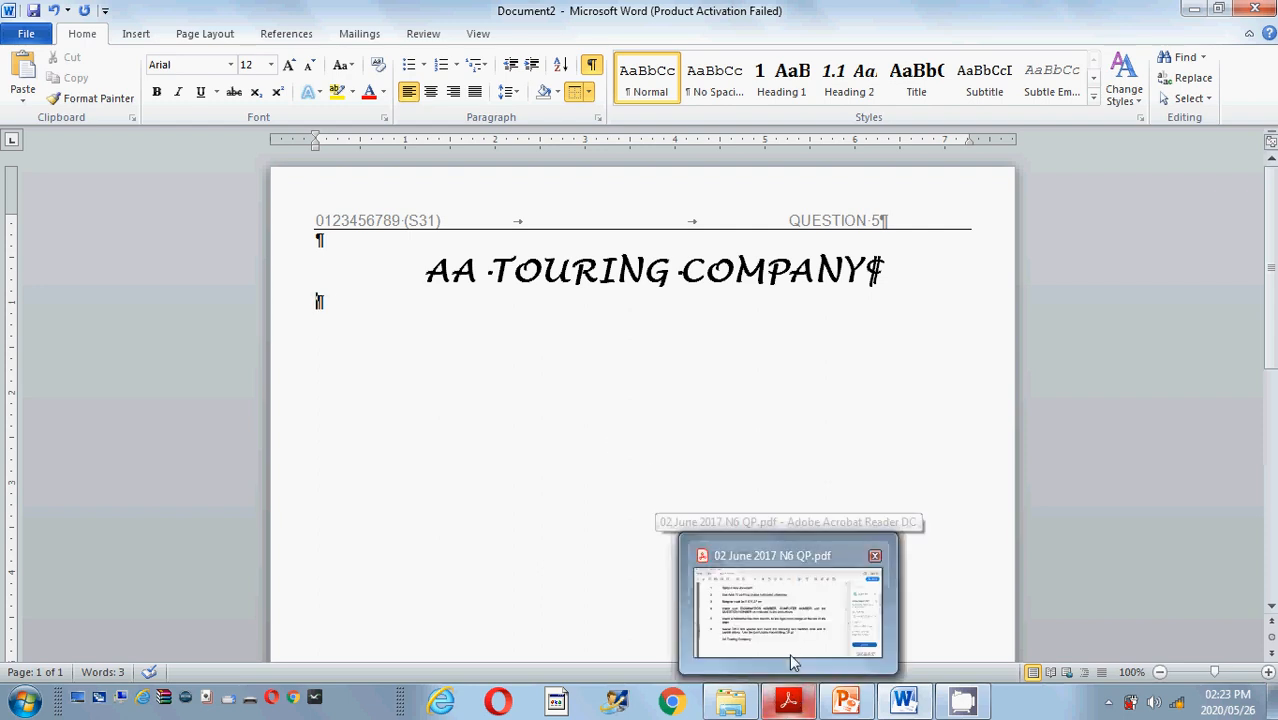
{"action": "left_click", "coordinate": [790, 646]}
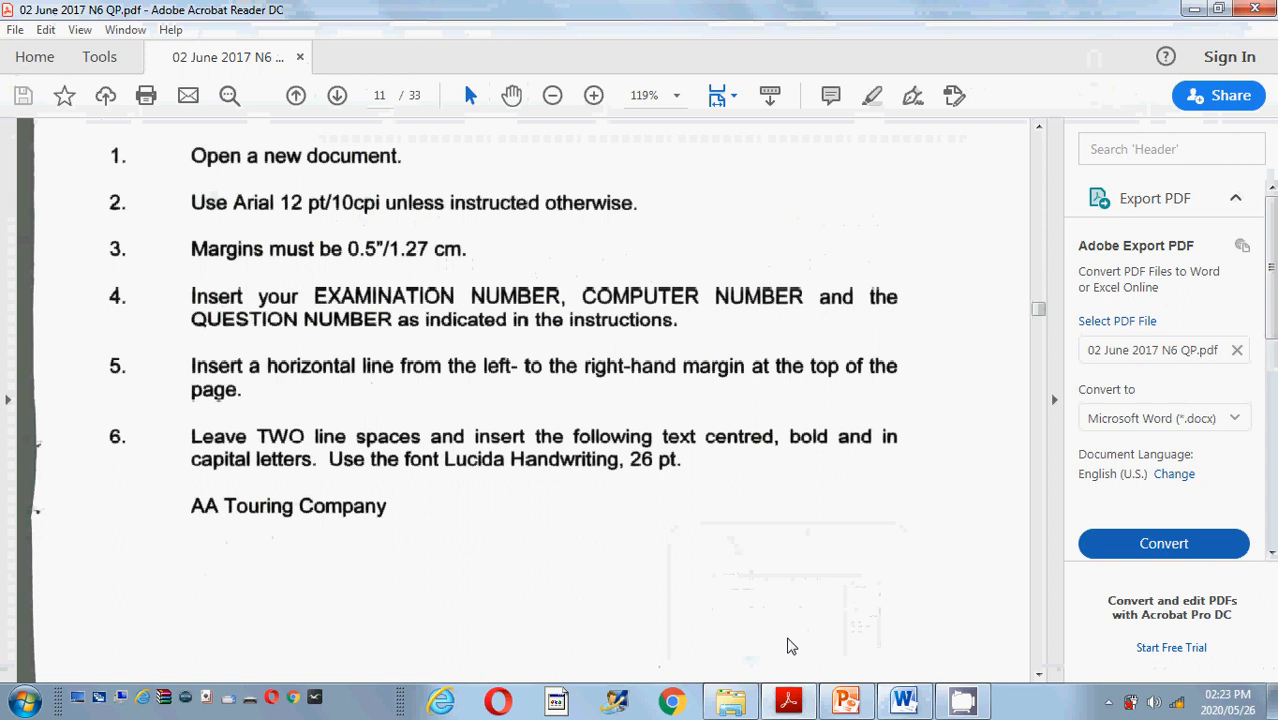
{"action": "left_click", "coordinate": [1039, 675]}
{"action": "scroll", "coordinate": [1041, 680], "scroll_direction": "down", "scroll_amount": 5}
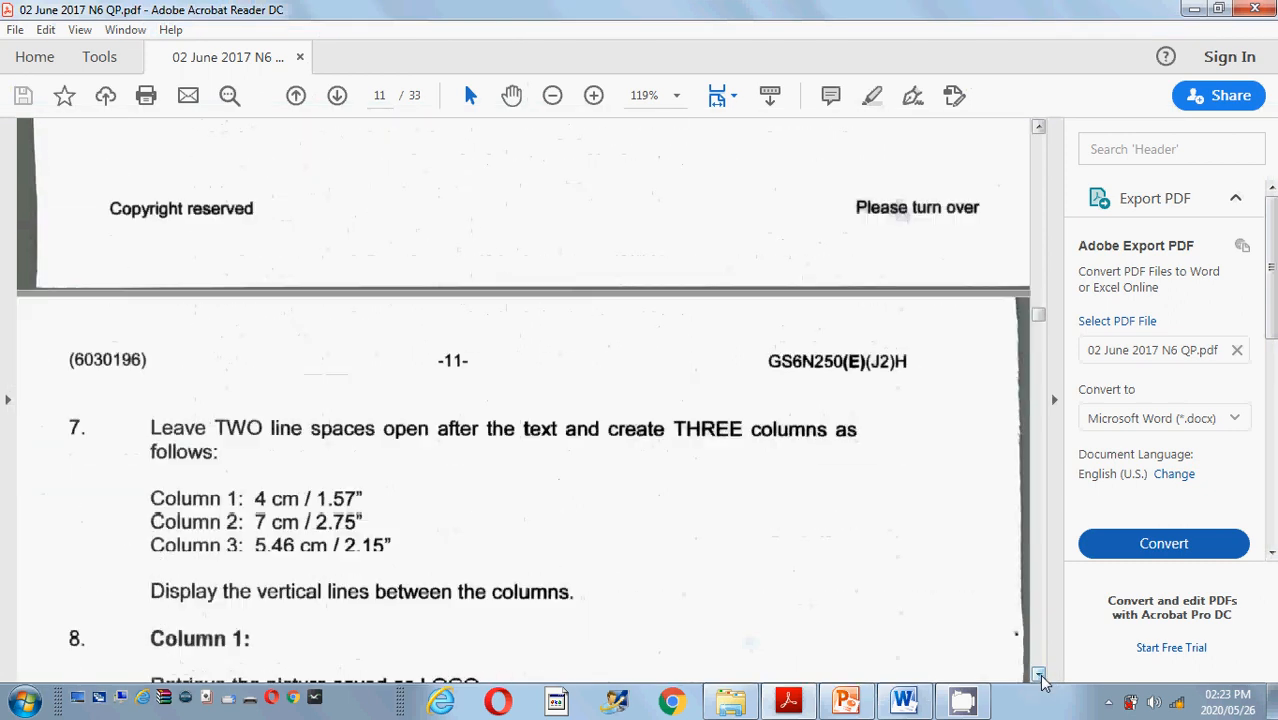
{"action": "left_click", "coordinate": [1039, 675]}
{"action": "left_click", "coordinate": [1039, 675]}
{"action": "left_click", "coordinate": [1039, 675]}
{"action": "left_click", "coordinate": [1039, 675]}
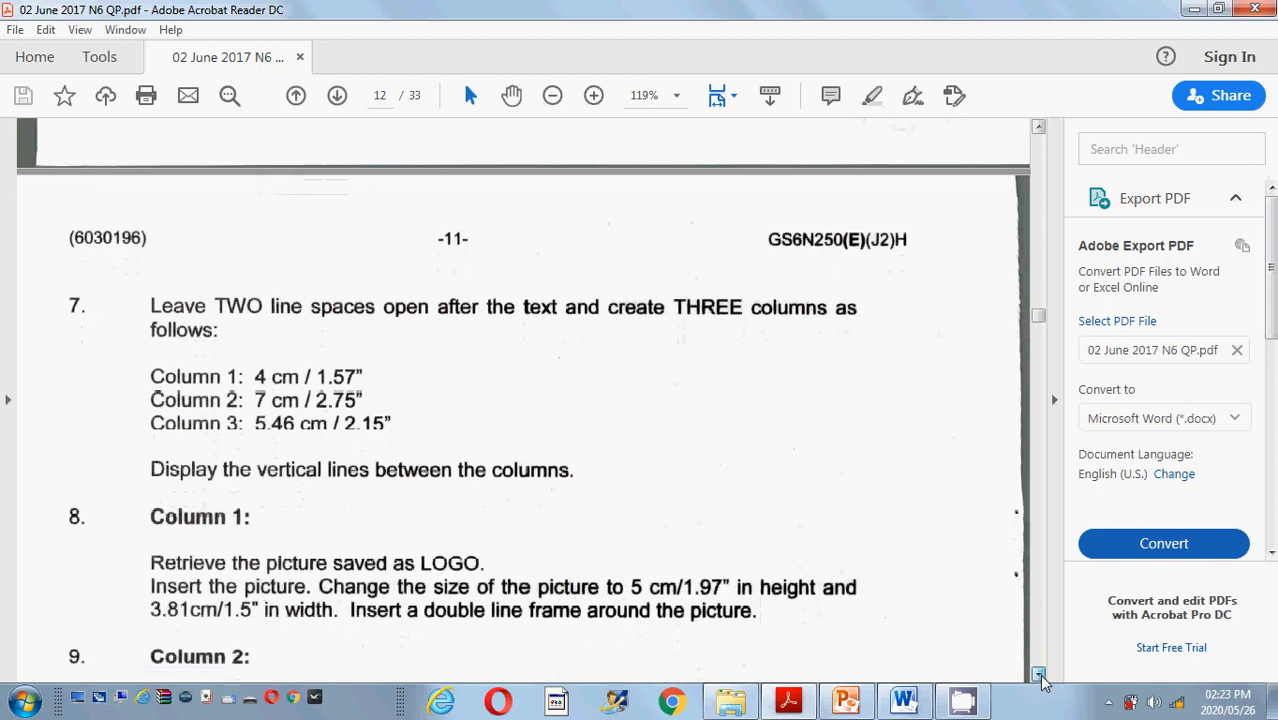
{"action": "left_click", "coordinate": [1039, 675]}
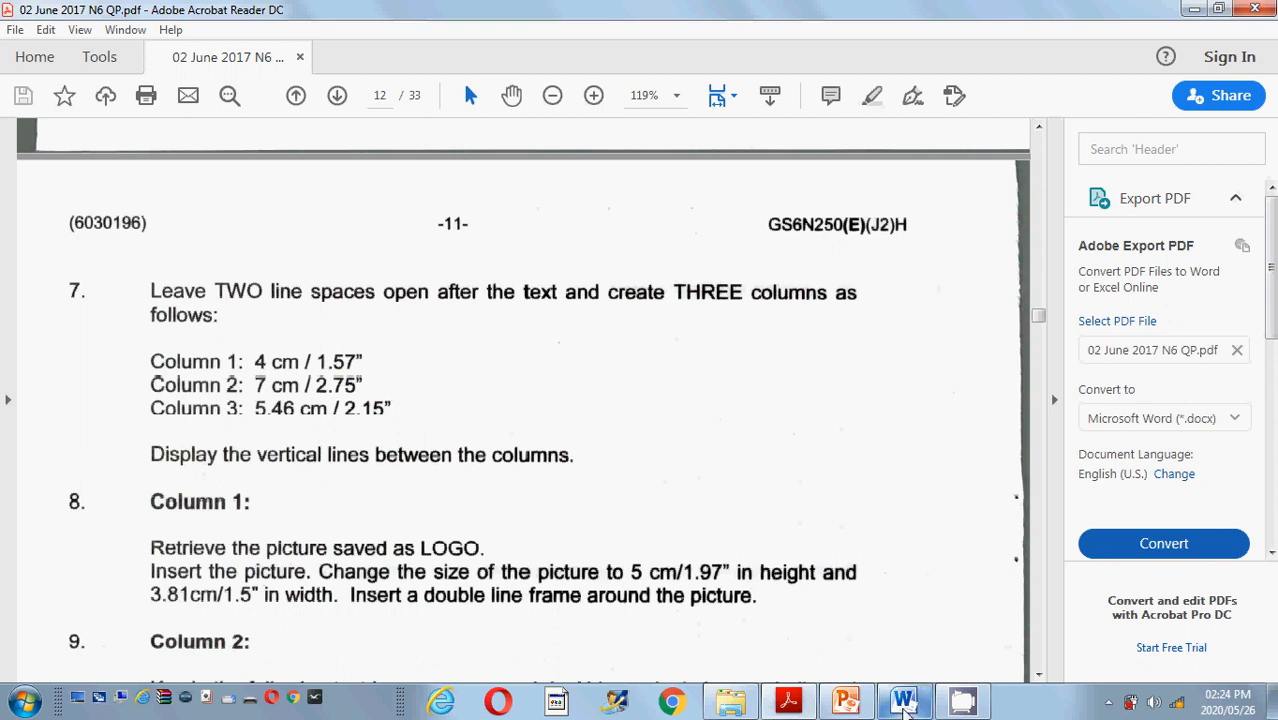
- Return to Word and add an empty paragraph below the company heading
{"action": "mouse_move", "coordinate": [905, 708]}
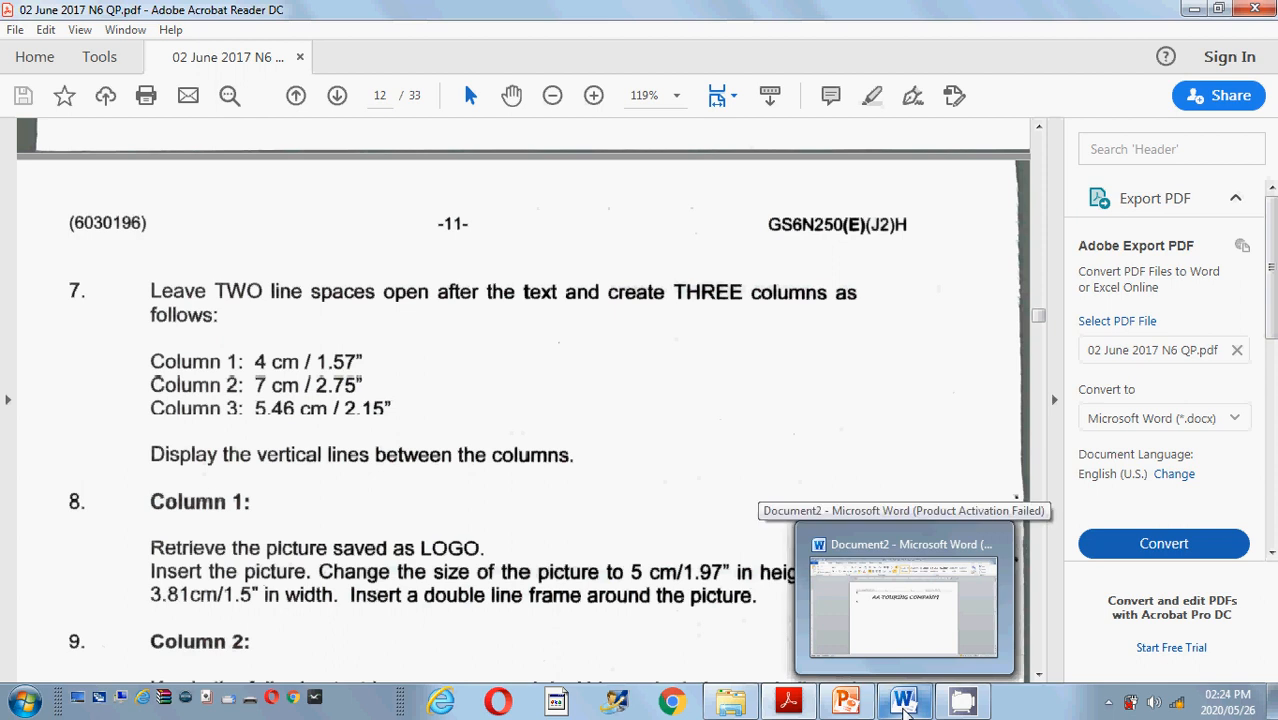
{"action": "left_click", "coordinate": [905, 704]}
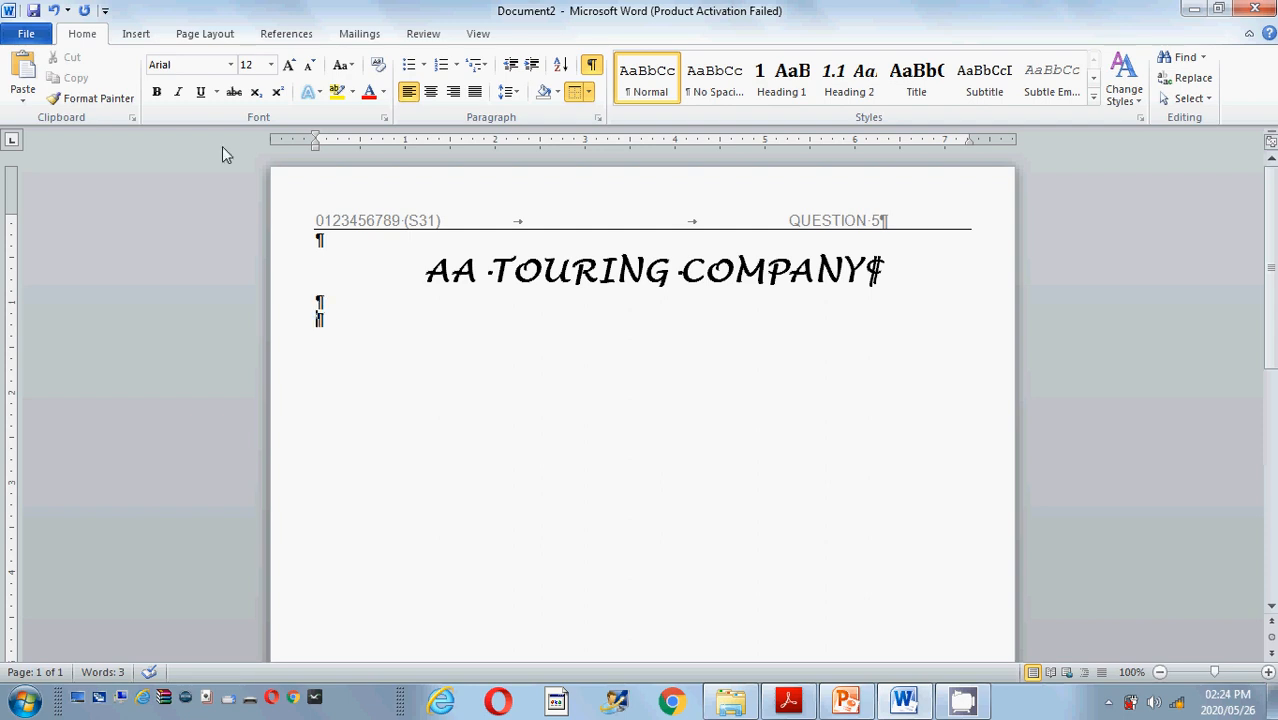
- Try the preset three-column layout without a section break and undo it
{"action": "left_click", "coordinate": [209, 34]}
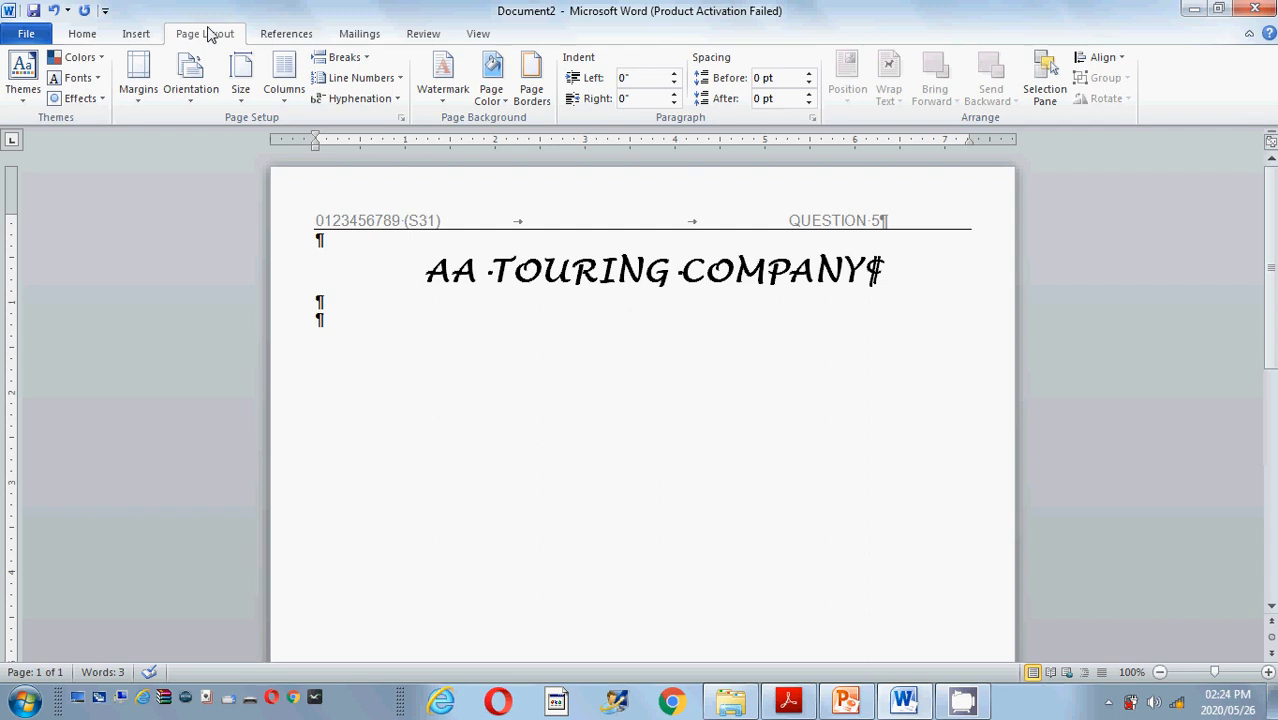
{"action": "left_click", "coordinate": [284, 80]}
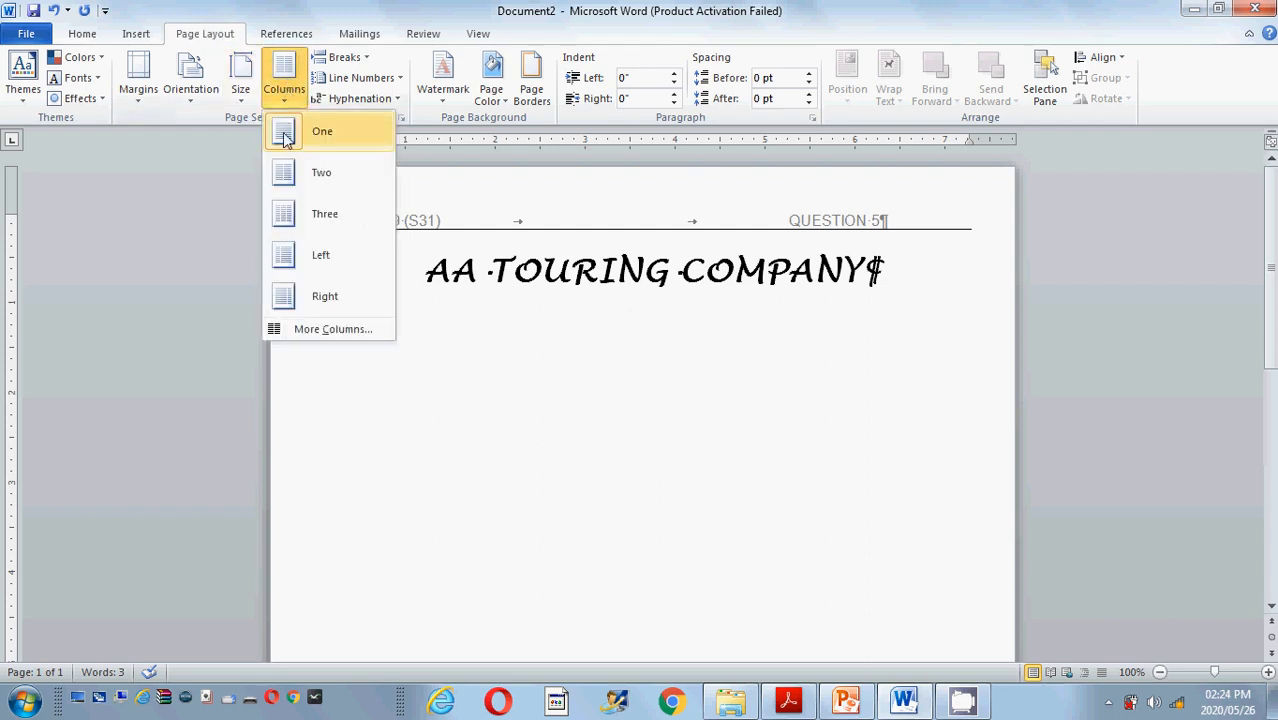
{"action": "left_click", "coordinate": [307, 216]}
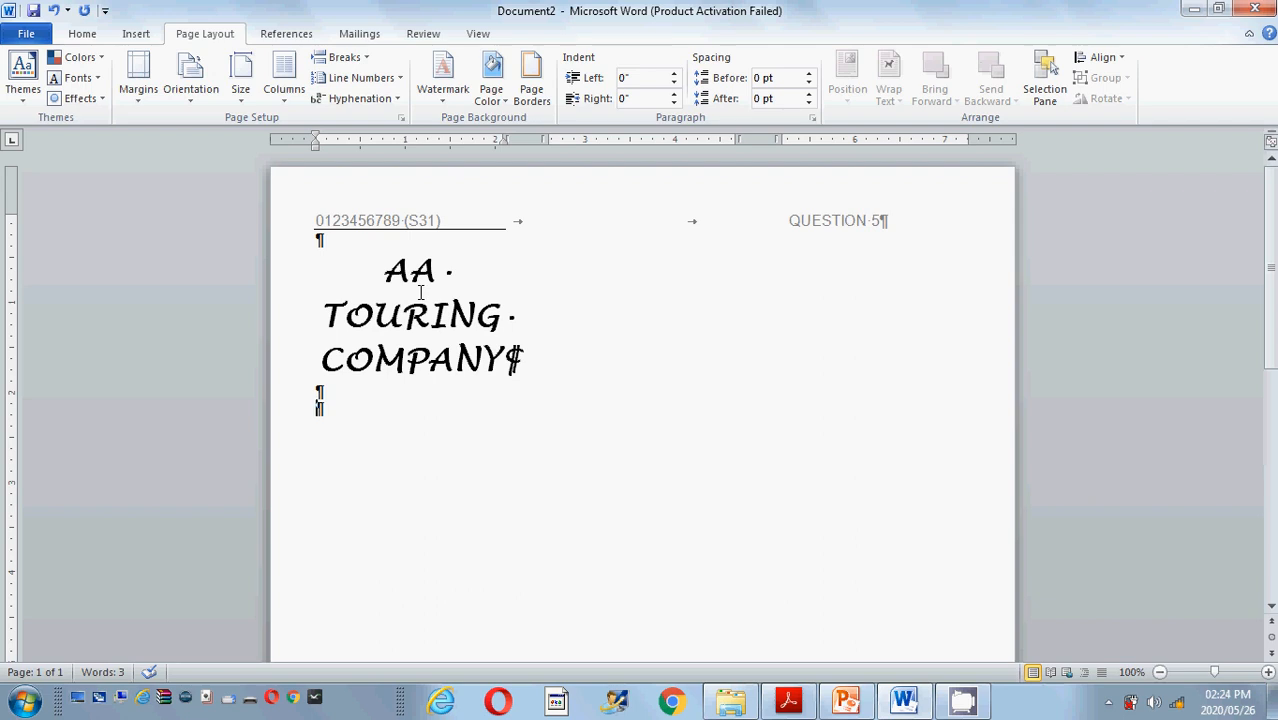
{"action": "left_click", "coordinate": [57, 11]}
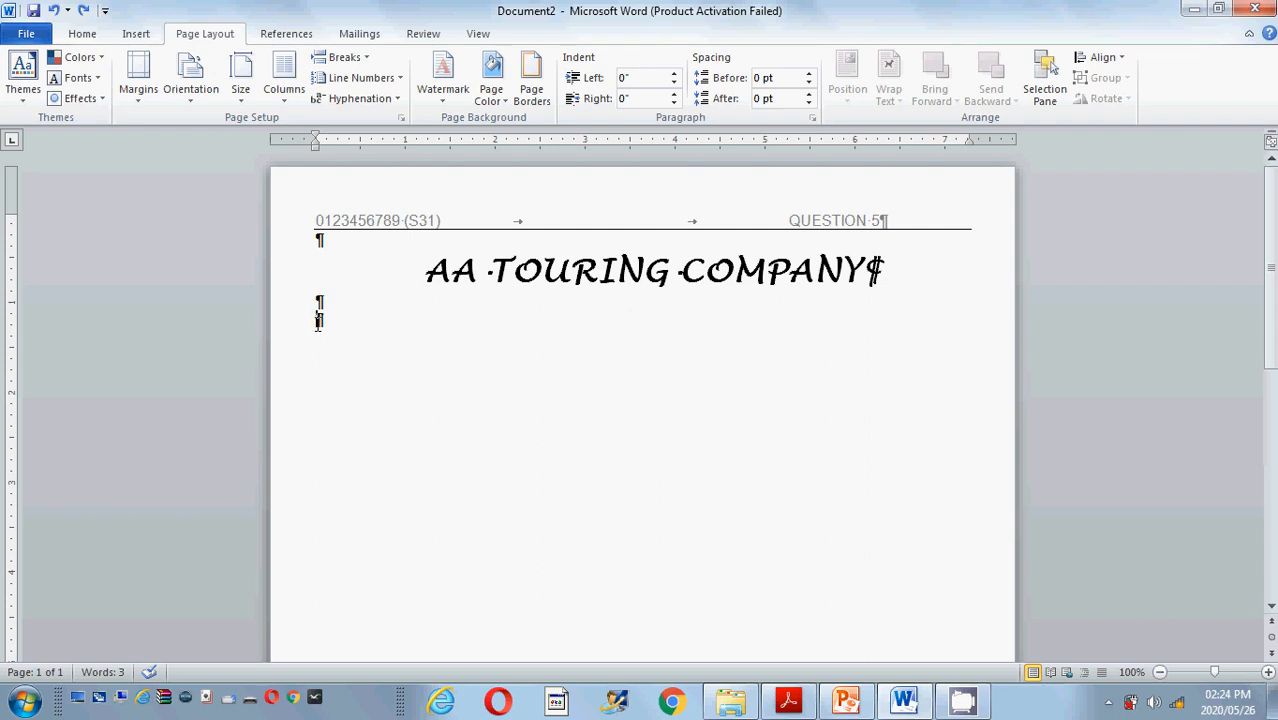
- Insert a continuous section break below the company heading, at the last empty paragraph
{"action": "left_click", "coordinate": [358, 60]}
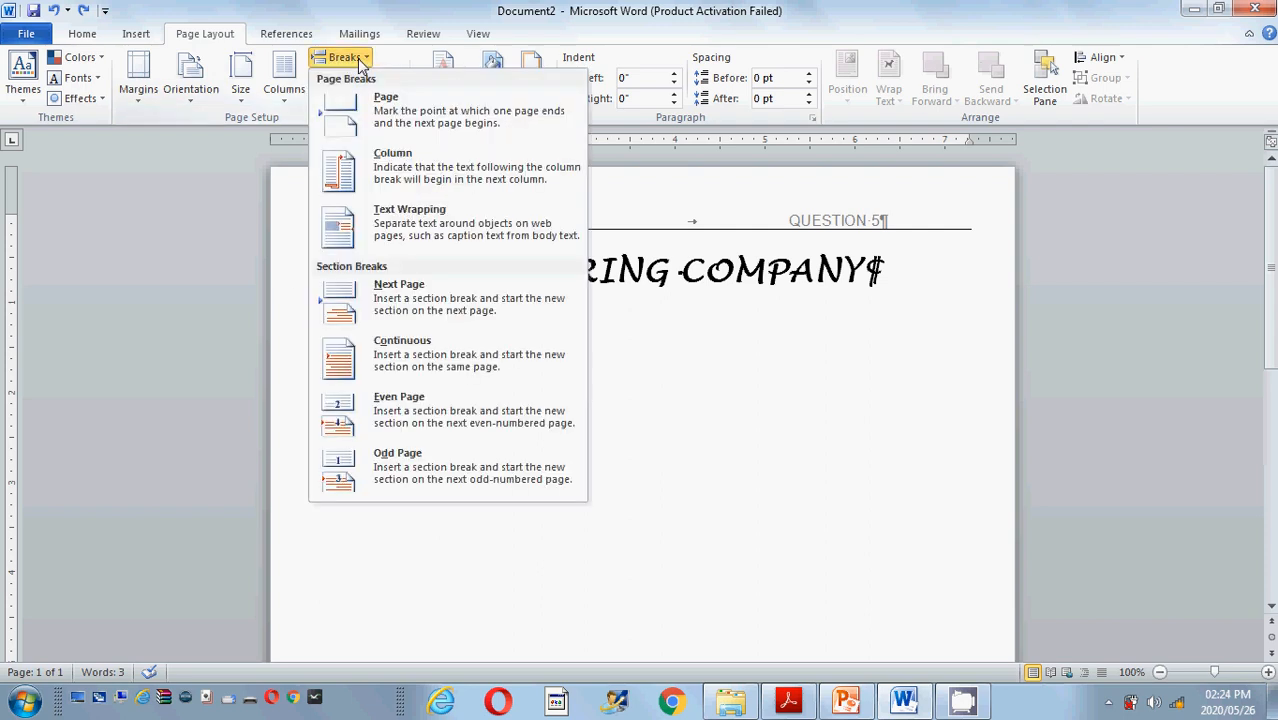
{"action": "left_click", "coordinate": [422, 347]}
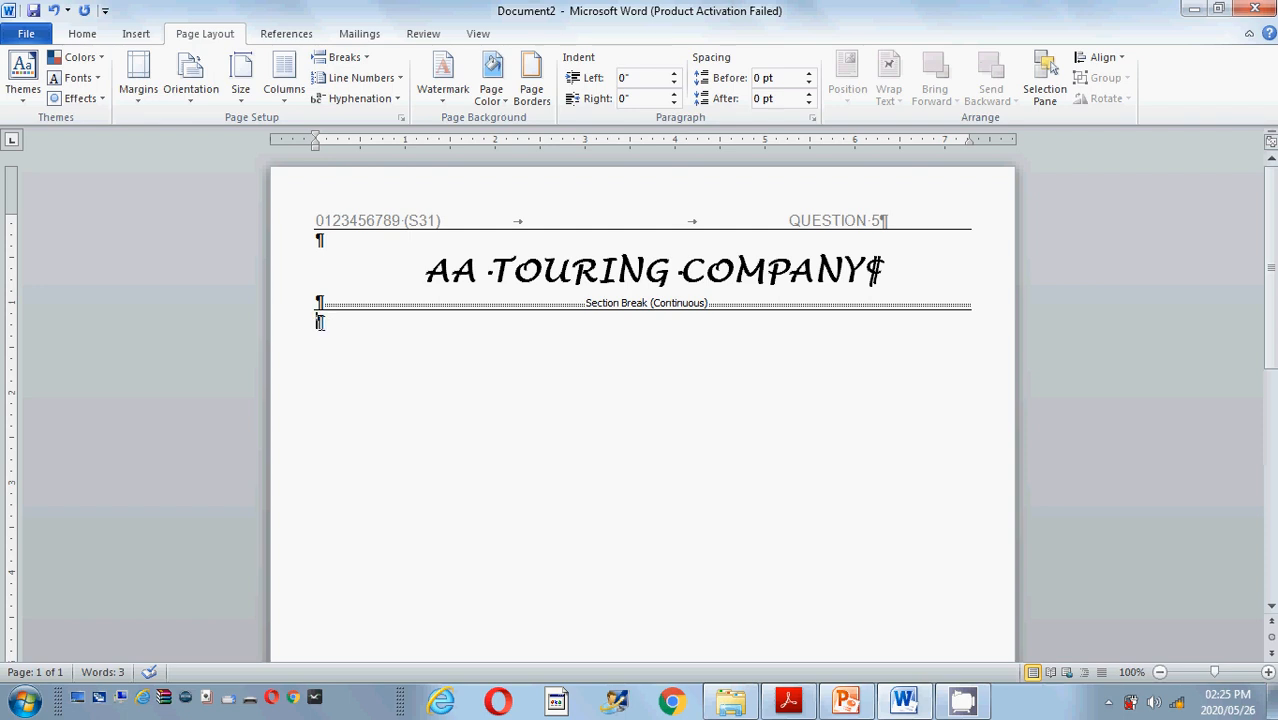
- Remove the border from the empty paragraph below the continuous section break
{"action": "left_click", "coordinate": [83, 34]}
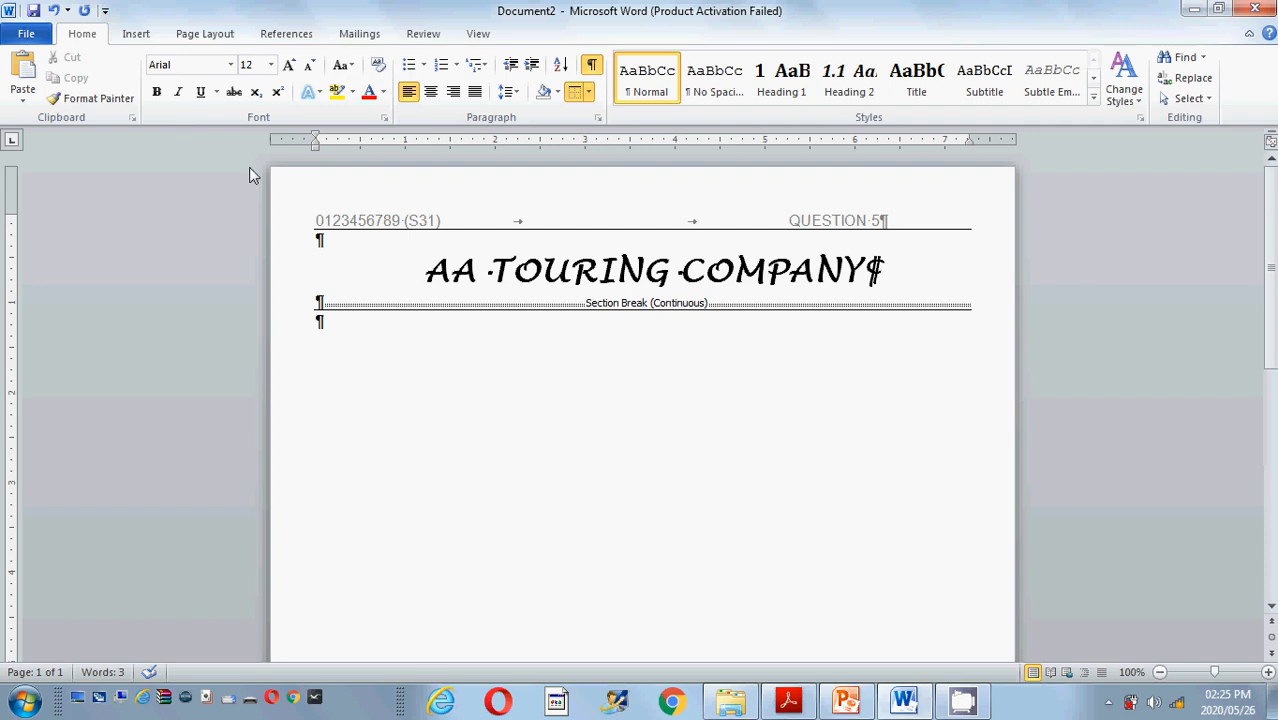
{"action": "left_click", "coordinate": [589, 92]}
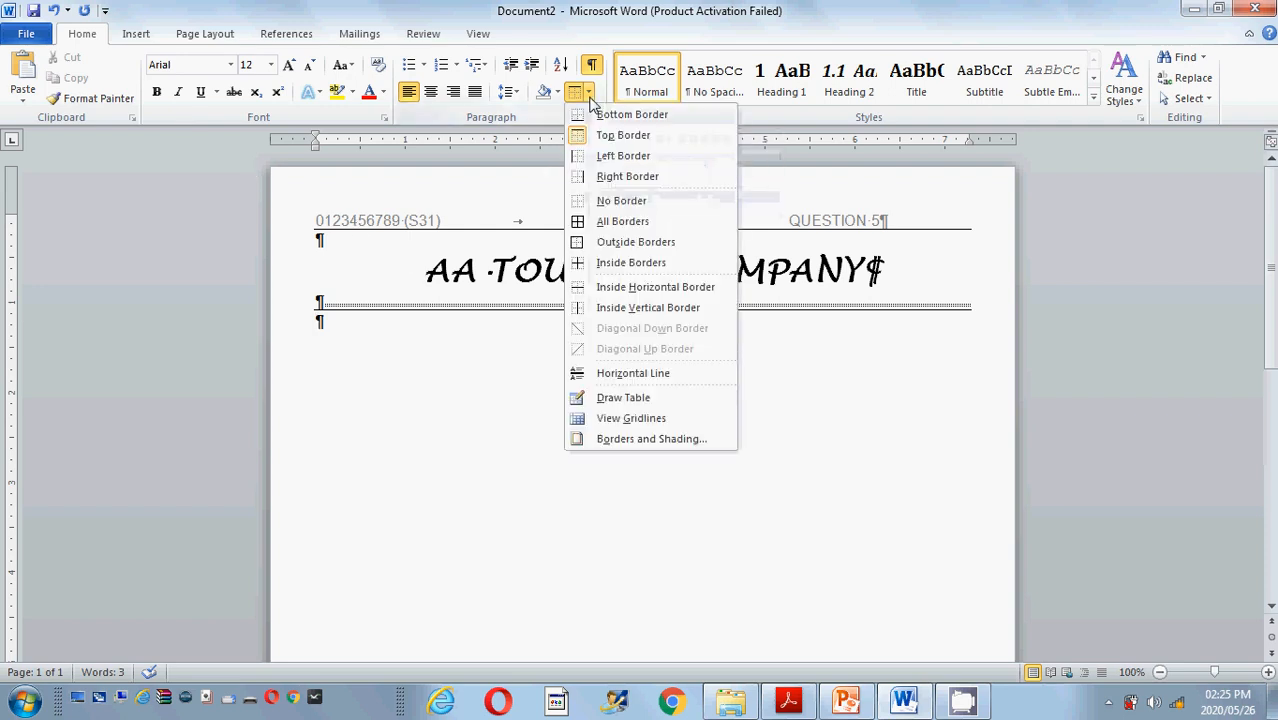
{"action": "left_click", "coordinate": [607, 202]}
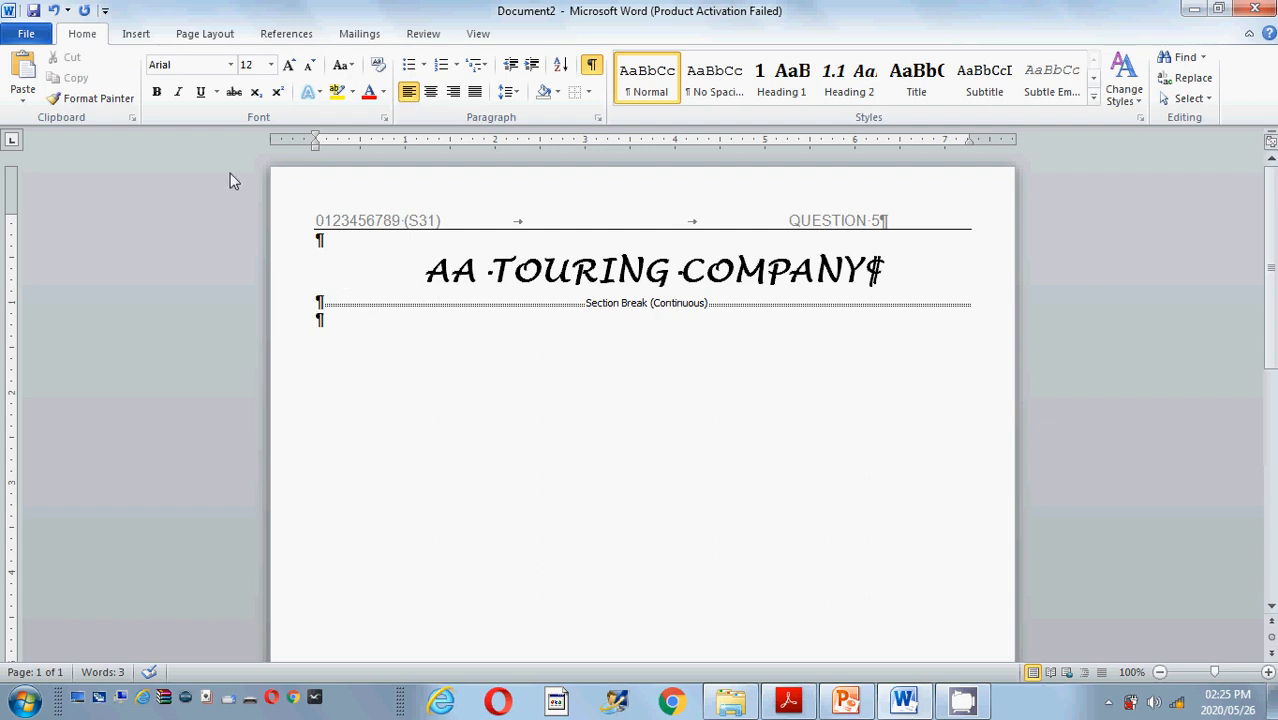
- Set up three columns for this section in the Columns dialog, with equal column width turned off
{"action": "left_click", "coordinate": [212, 38]}
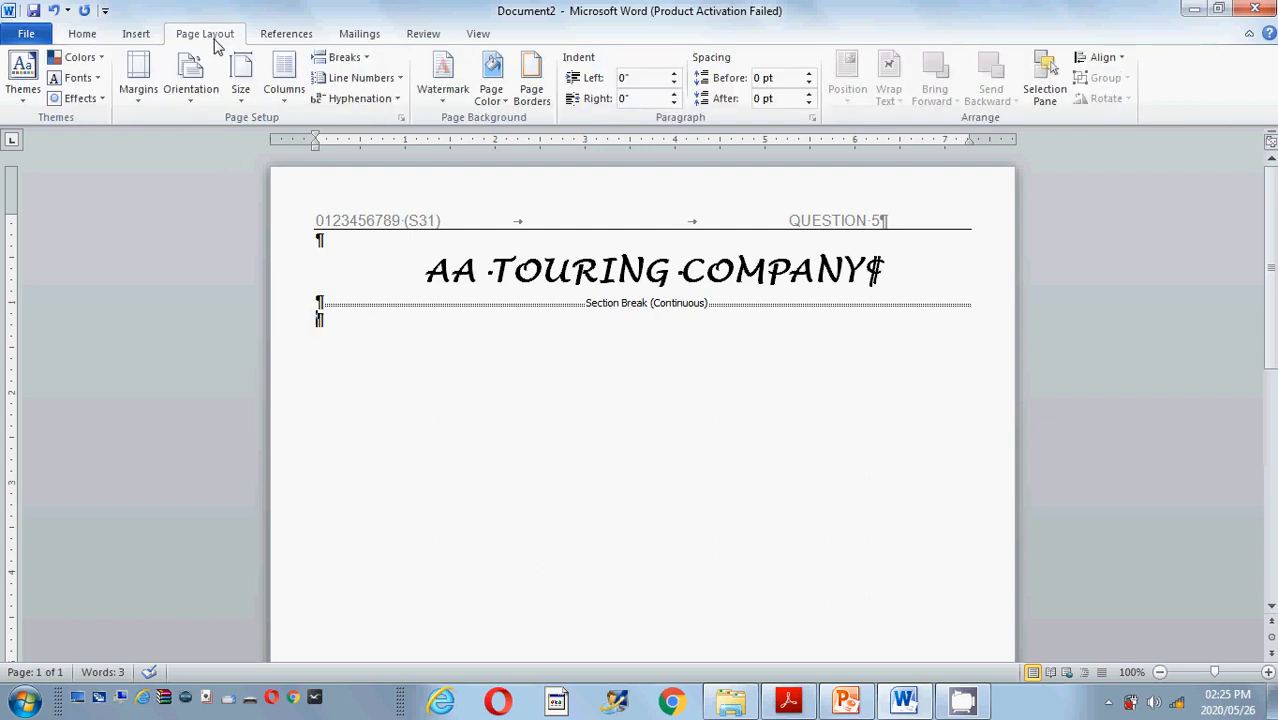
{"action": "left_click", "coordinate": [288, 96]}
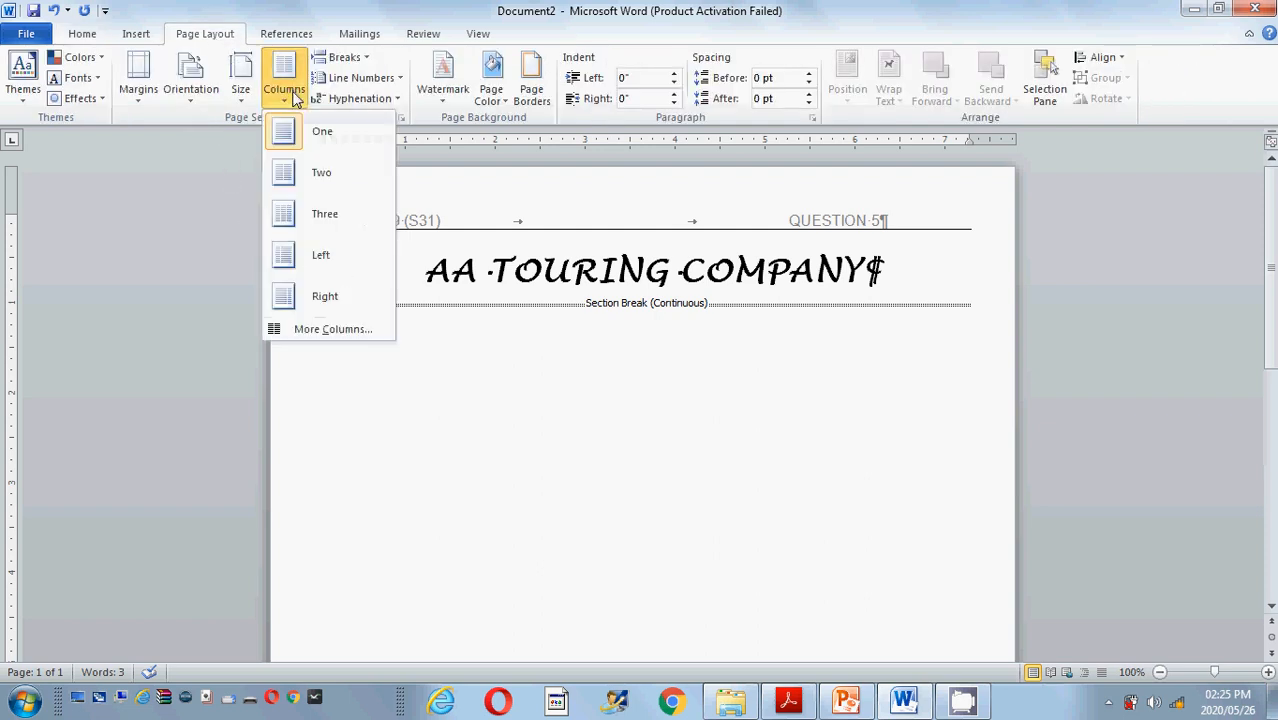
{"action": "left_click", "coordinate": [306, 331]}
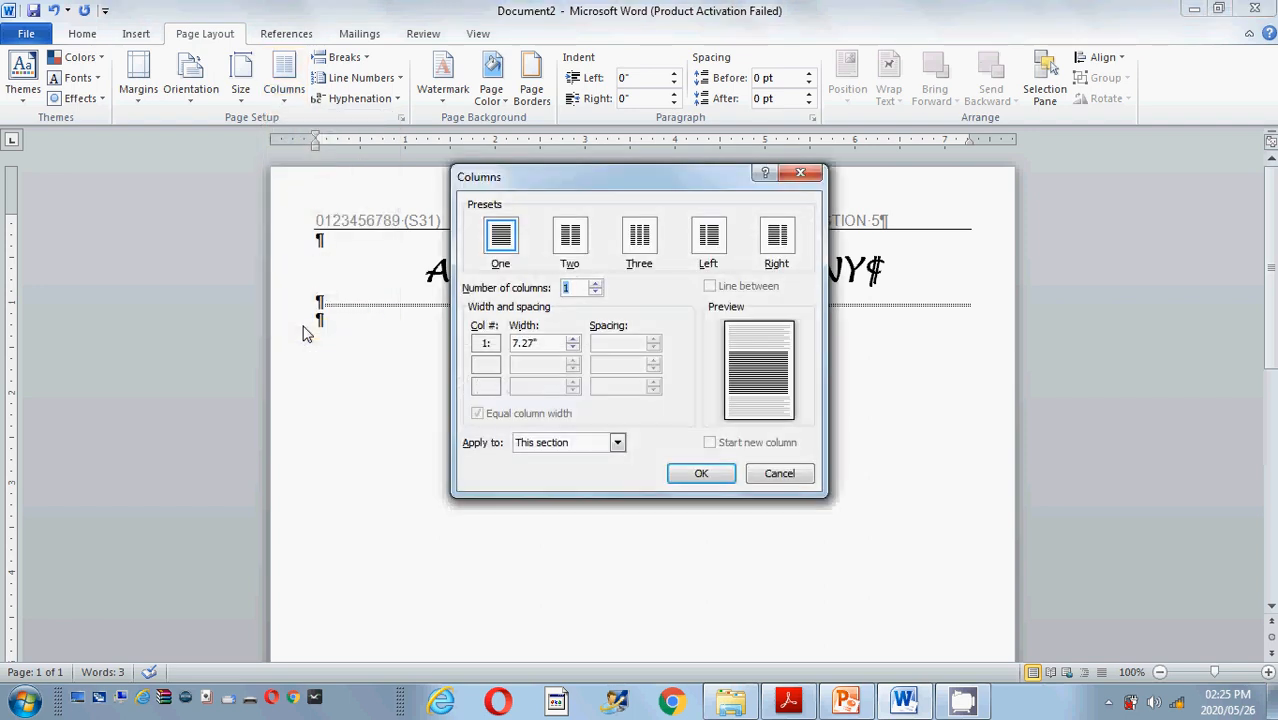
{"action": "left_click", "coordinate": [636, 248]}
{"action": "left_click", "coordinate": [636, 248]}
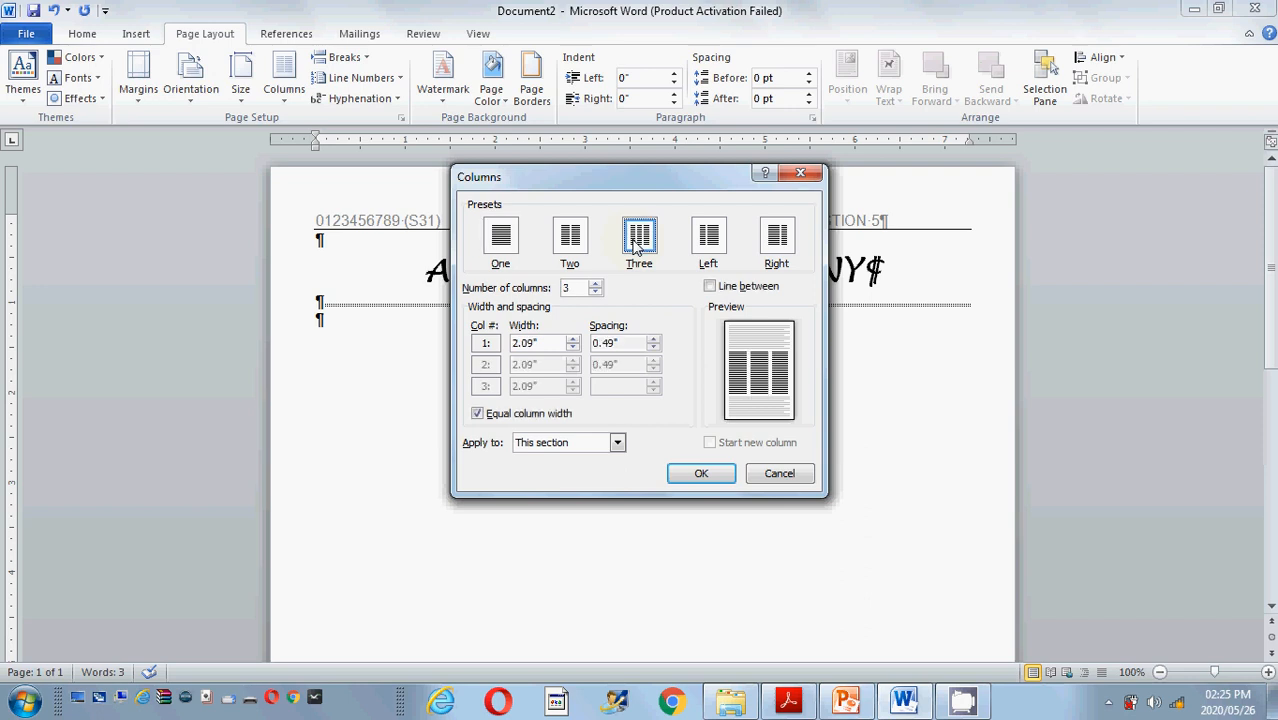
{"action": "left_click", "coordinate": [478, 414]}
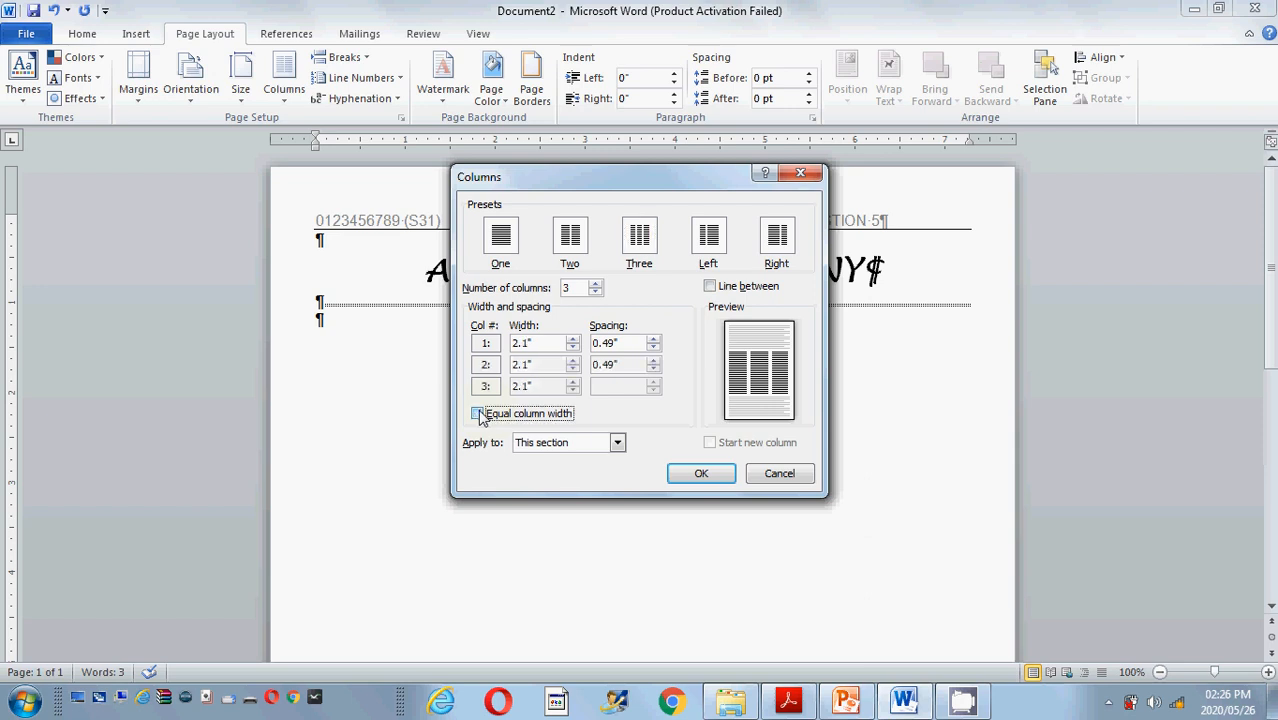
- Set the width of column 1 to 2.57" and of column 2 to 2.75"
{"action": "left_click", "coordinate": [552, 341]}
{"action": "key", "text": "BackSpace"}
{"action": "key", "text": "BackSpace"}
{"action": "type", "text": "57"}
{"action": "left_click", "coordinate": [528, 364]}
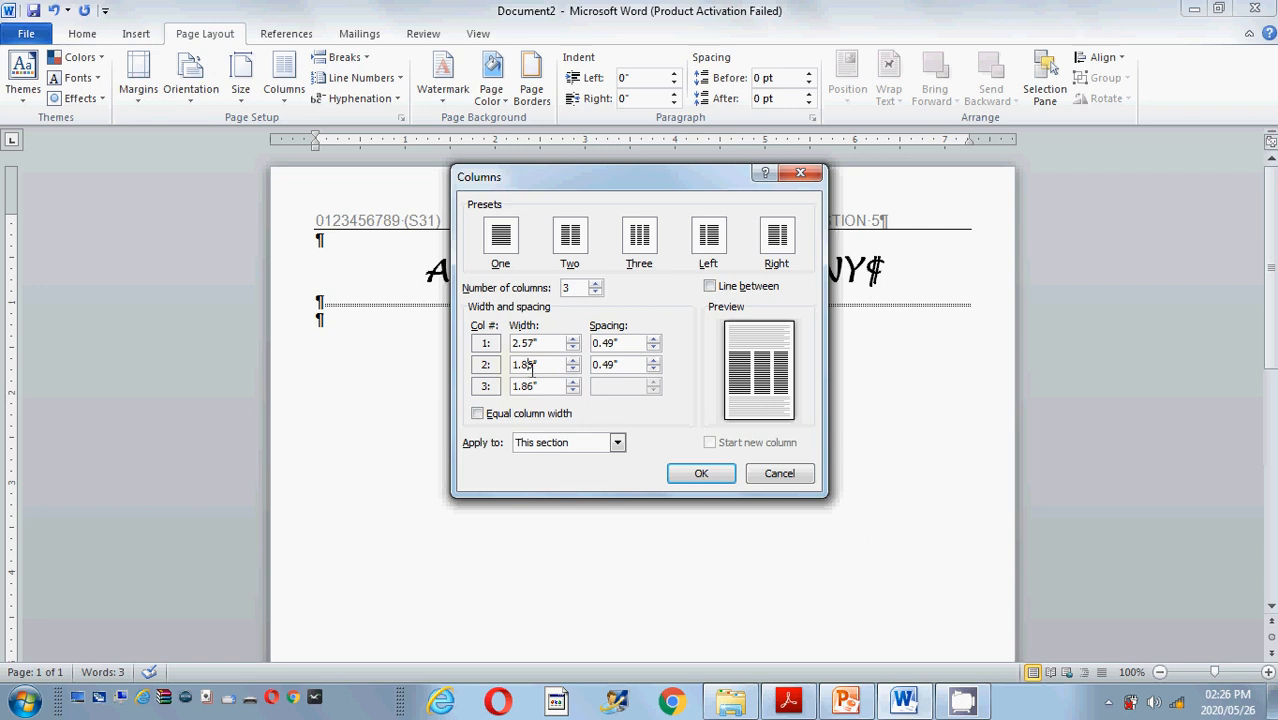
{"action": "left_click_drag", "start_coordinate": [536, 366], "coordinate": [512, 369]}
{"action": "type", "text": "2.75"}
- Set the width of column 3 to 2.1" and apply the column layout with a line between the columns
{"action": "left_click", "coordinate": [533, 387]}
{"action": "left_click_drag", "start_coordinate": [535, 387], "coordinate": [515, 390]}
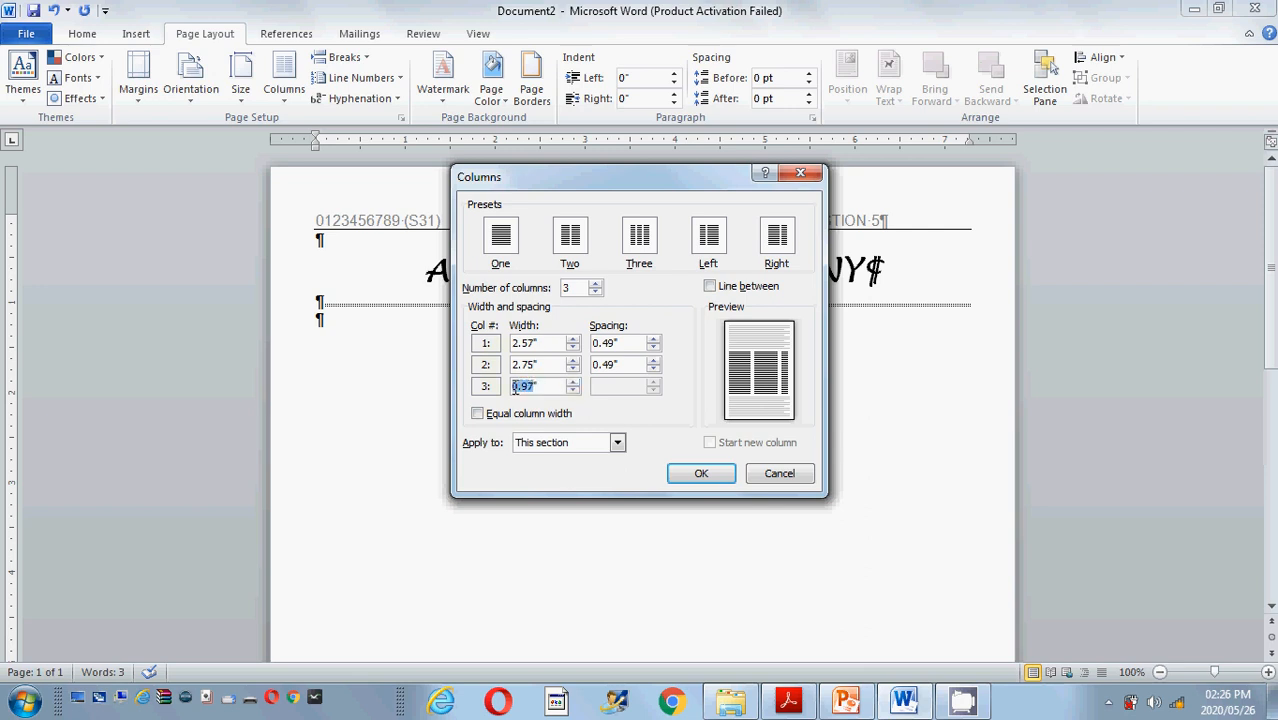
{"action": "type", "text": "3"}
{"action": "type", "text": ".1"}
{"action": "left_click", "coordinate": [710, 287]}
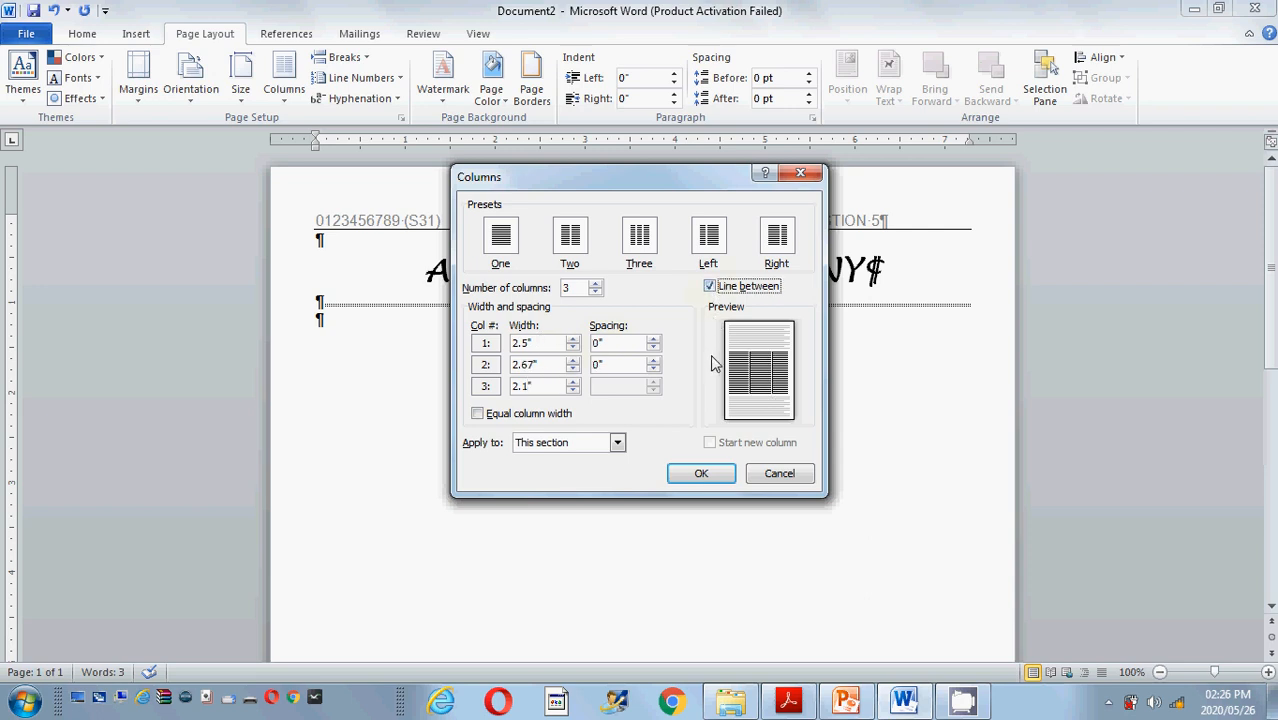
{"action": "left_click", "coordinate": [701, 477]}
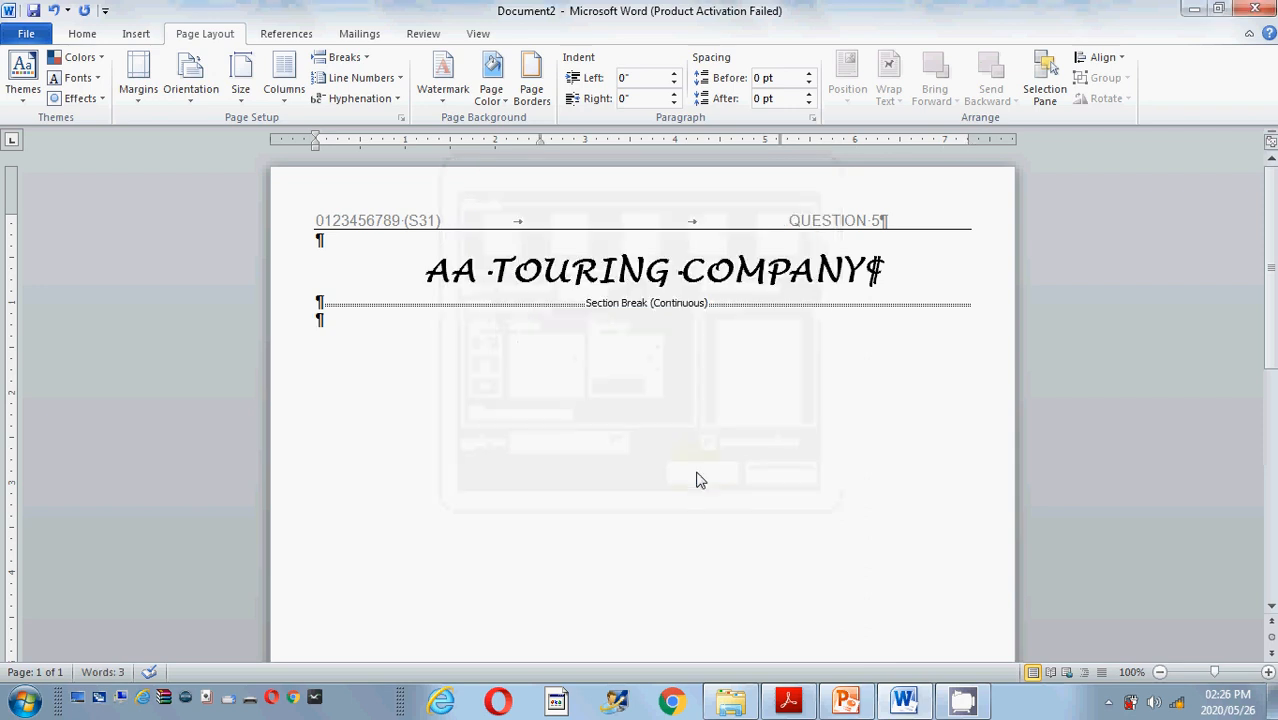